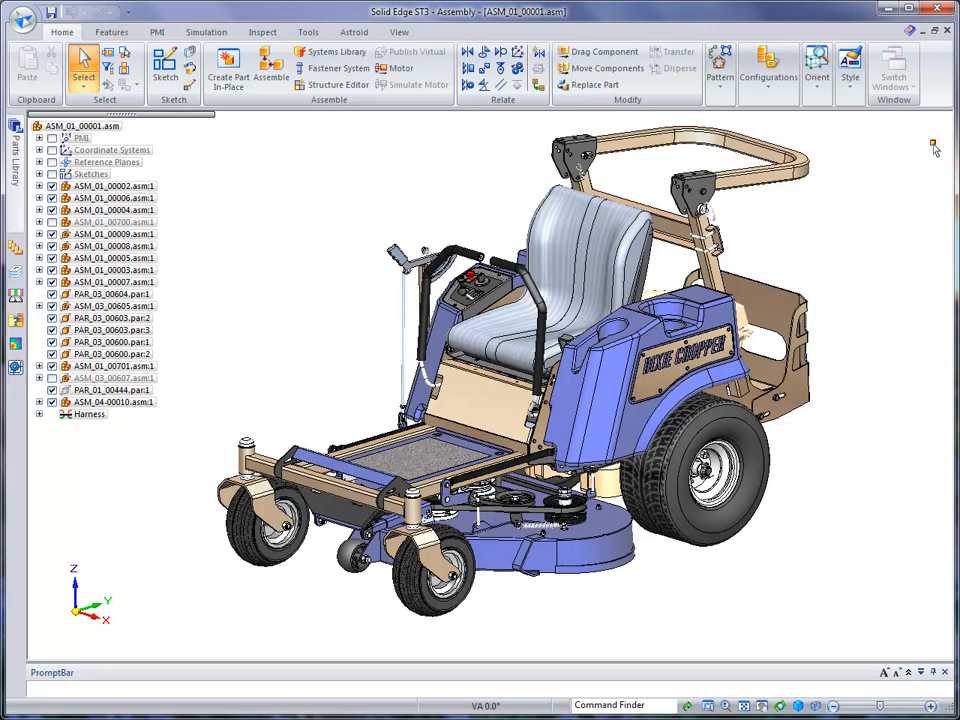
# Apply the 10-Animation configuration to the mower assembly
pyautogui.moveTo(935, 150); pyautogui.dragTo(772, 87, button='middle')
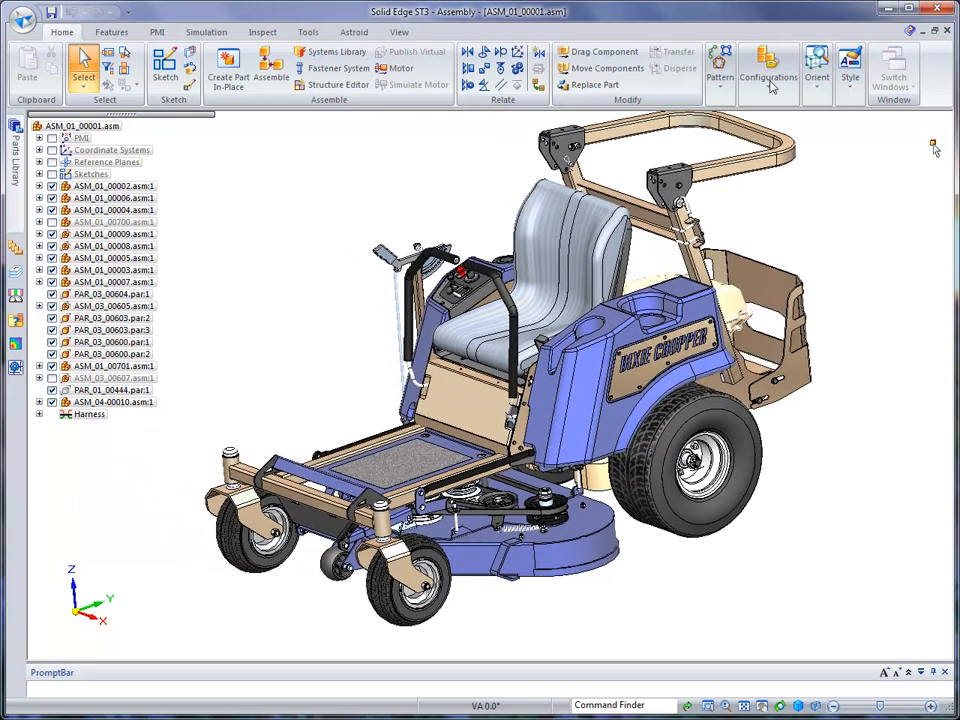
pyautogui.click(772, 88)
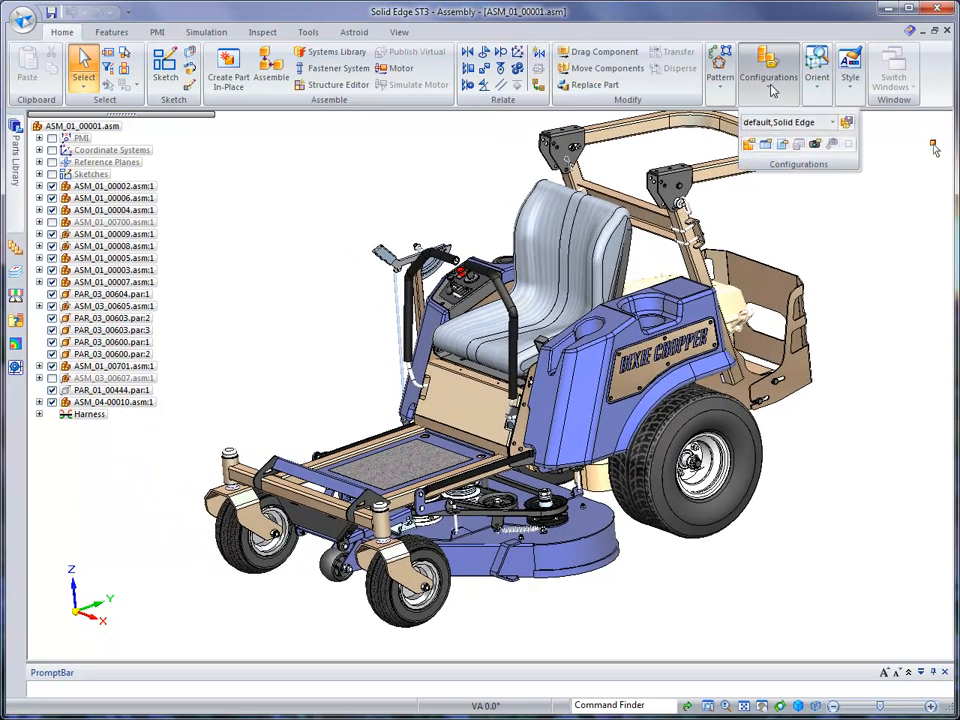
pyautogui.click(832, 123)
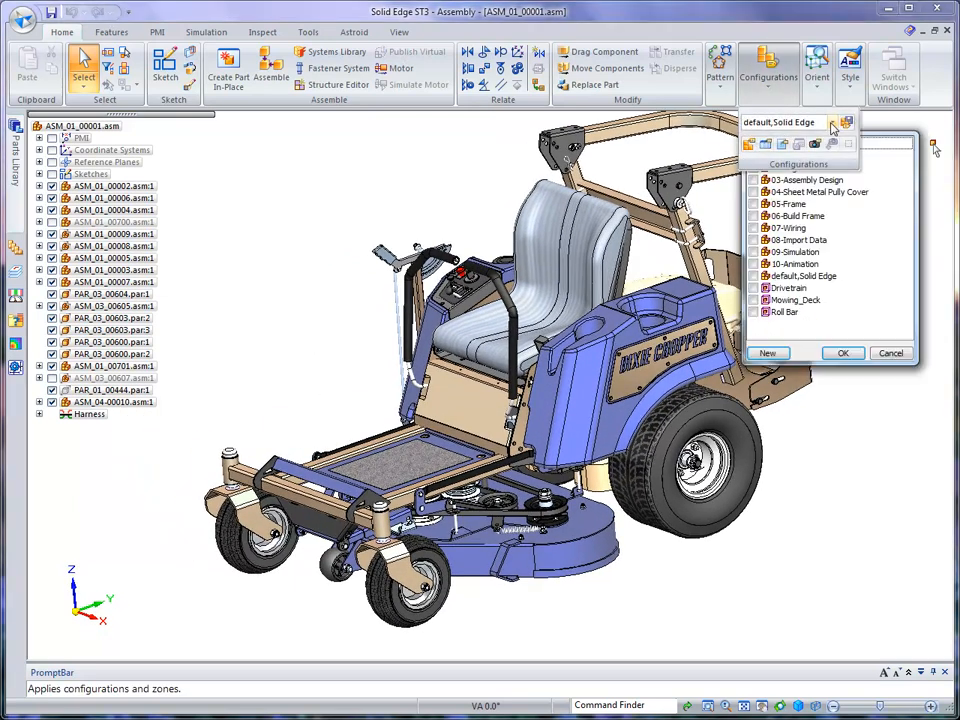
pyautogui.click(795, 265)
pyautogui.click(843, 353)
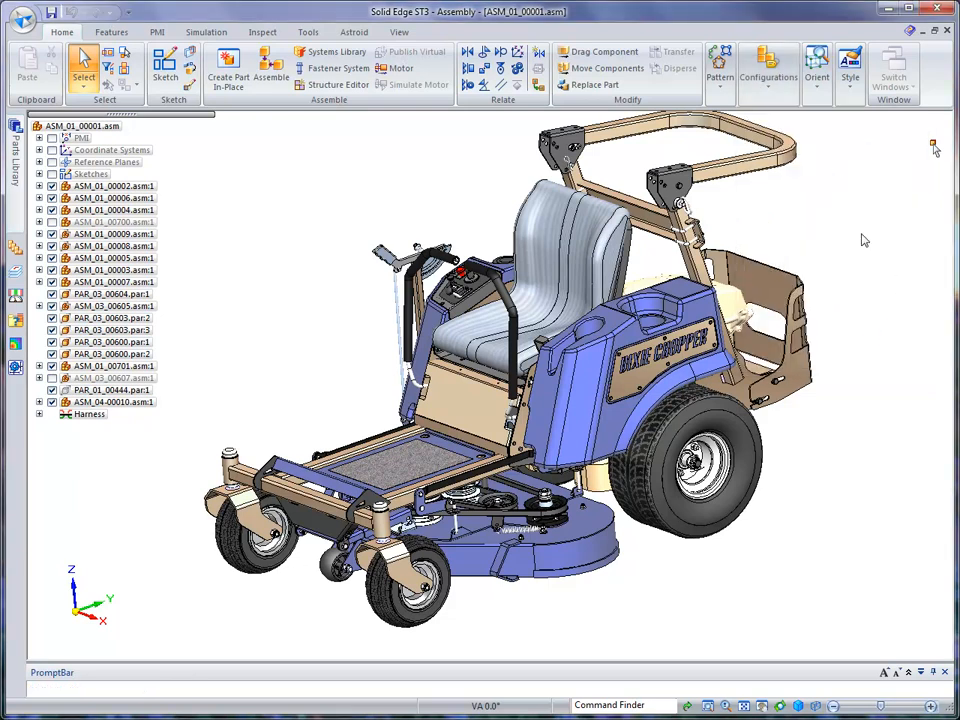
# Open the ASM_01_00002.asm frame subassembly in its own window
pyautogui.moveTo(864, 240); pyautogui.dragTo(135, 200, button='middle')
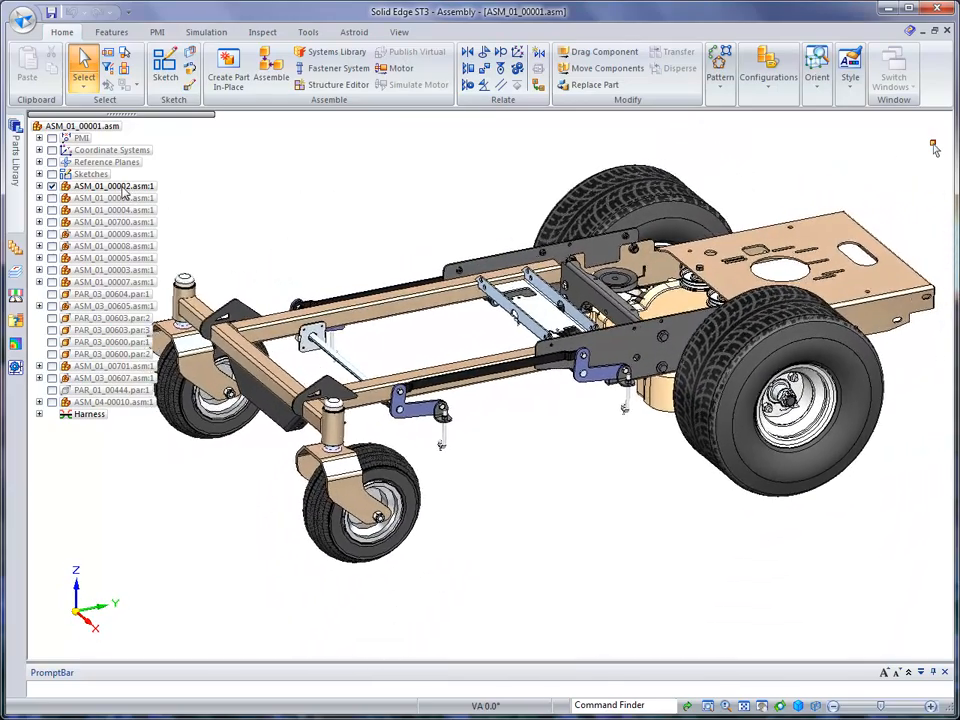
pyautogui.click(124, 193)
pyautogui.rightClick(124, 192)
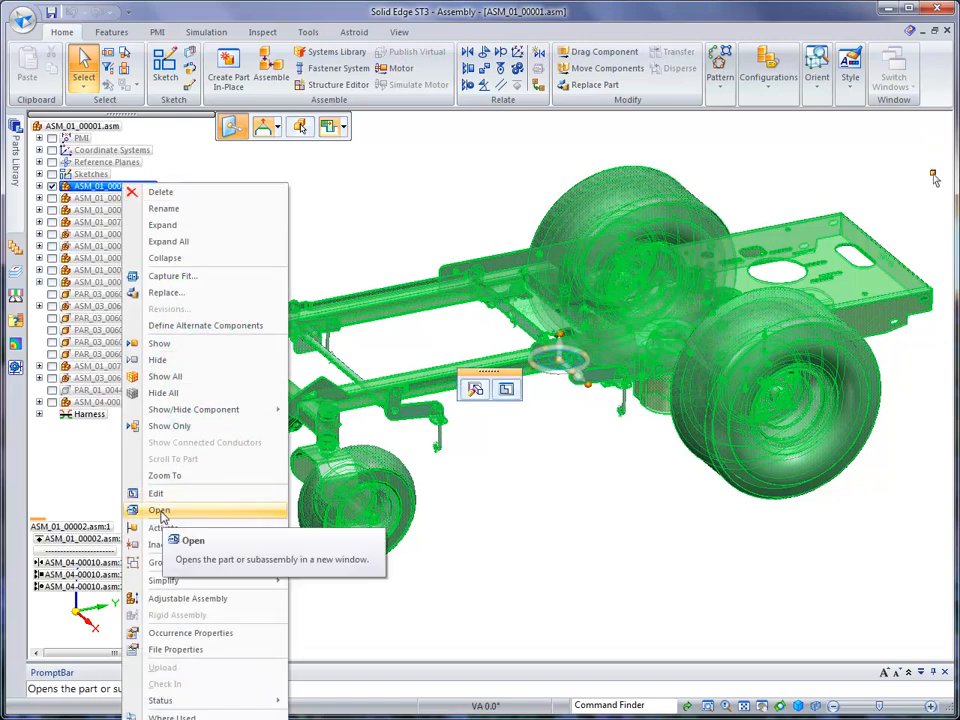
pyautogui.click(160, 511)
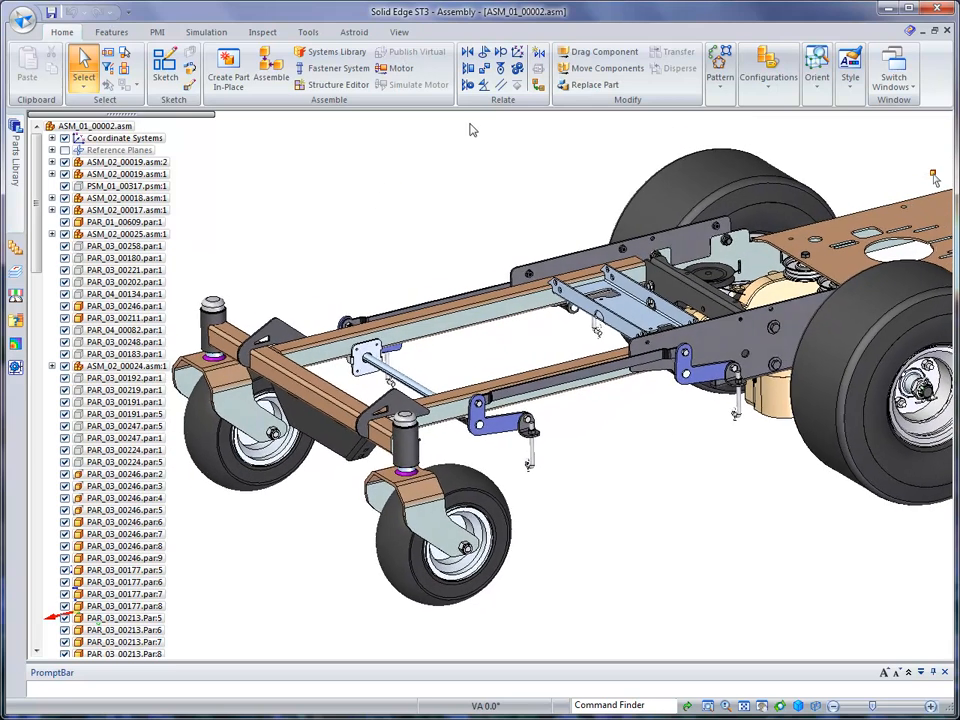
# Apply the 2-Moving Linkage configuration to the frame subassembly
pyautogui.click(769, 86)
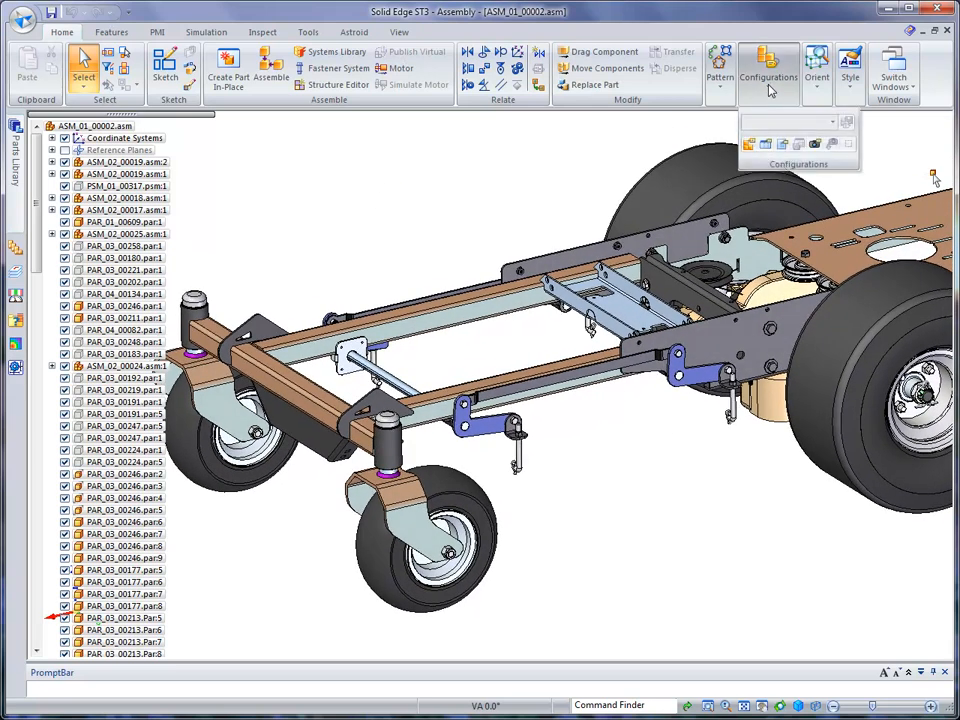
pyautogui.click(834, 122)
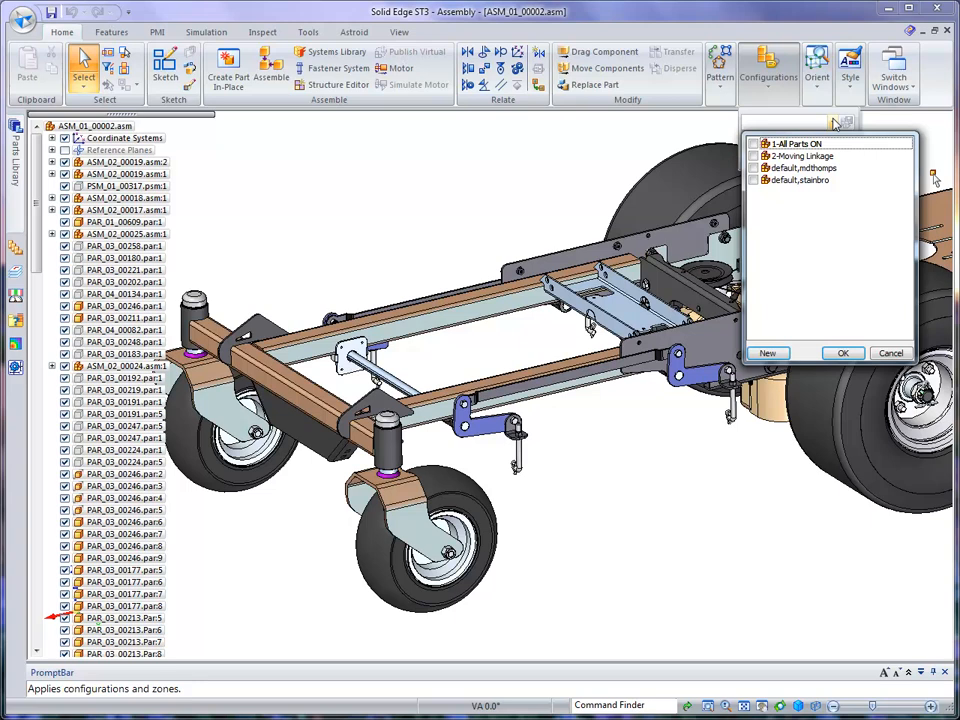
pyautogui.click(797, 158)
pyautogui.click(841, 356)
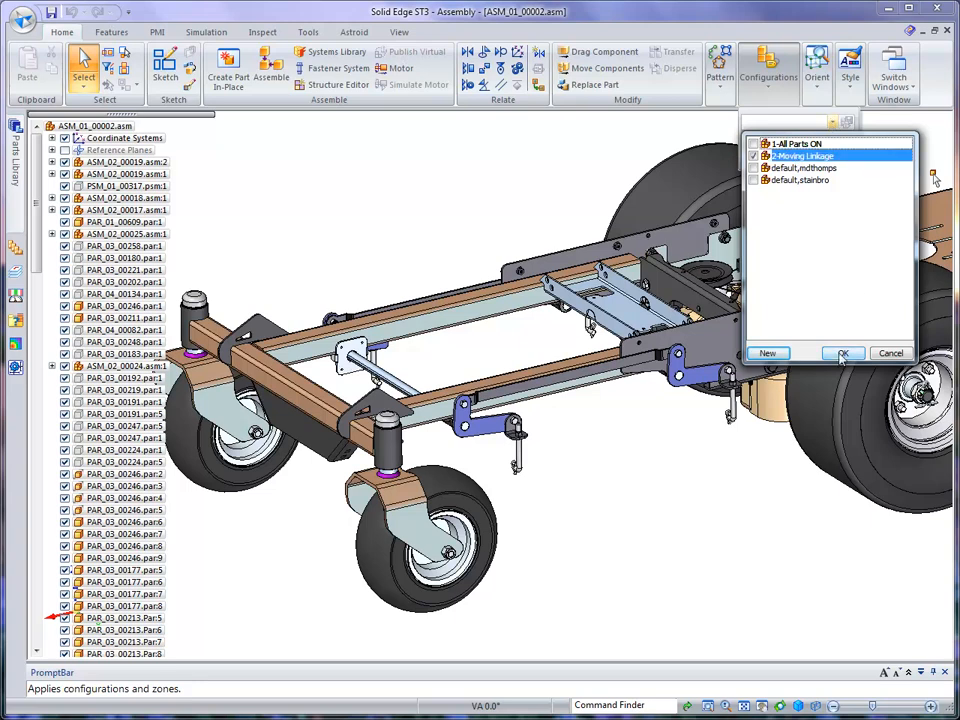
# Test the linkage motion with Drag Component on the hanger rod at the front end of the cross tube, then end the command
pyautogui.moveTo(714, 123); pyautogui.dragTo(832, 144, button='middle')
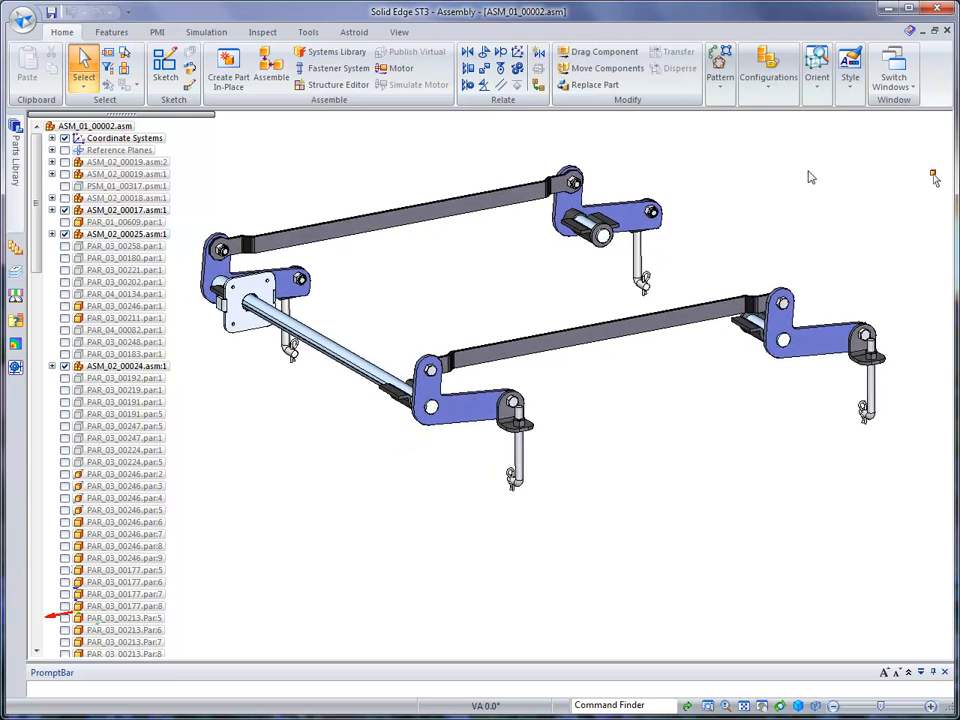
pyautogui.click(602, 52)
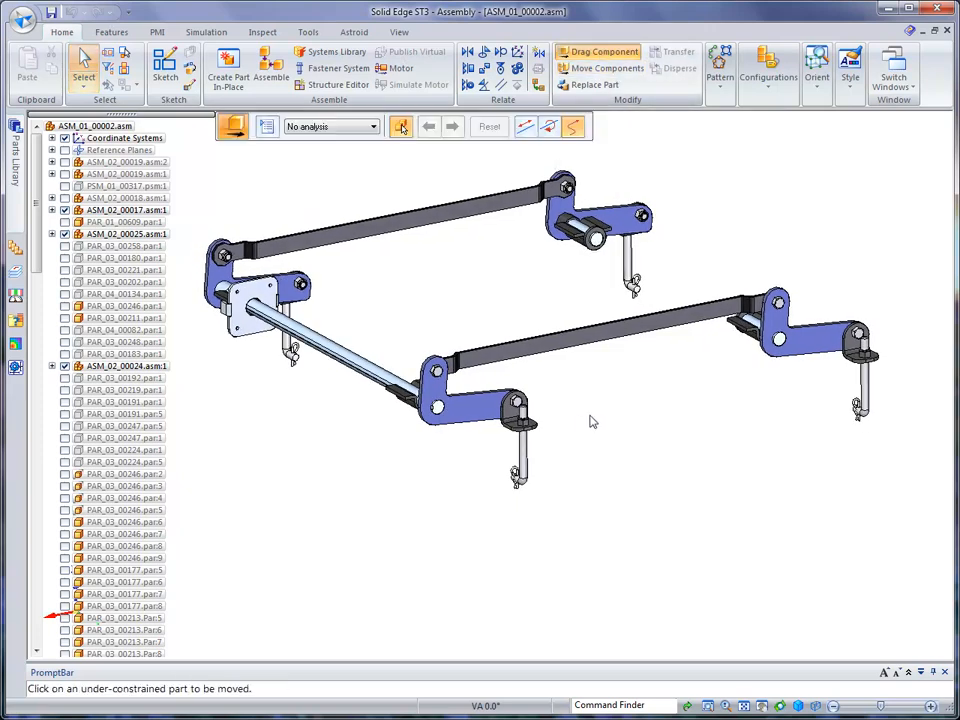
pyautogui.click(524, 459)
pyautogui.moveTo(523, 463)
pyautogui.mouseDown()
pyautogui.moveTo(500, 514)
pyautogui.moveTo(524, 461)
pyautogui.moveTo(503, 497)
pyautogui.moveTo(456, 512)
pyautogui.moveTo(497, 495)
pyautogui.moveTo(527, 441)
pyautogui.moveTo(498, 500)
pyautogui.moveTo(522, 463)
pyautogui.moveTo(516, 476)
pyautogui.mouseUp()
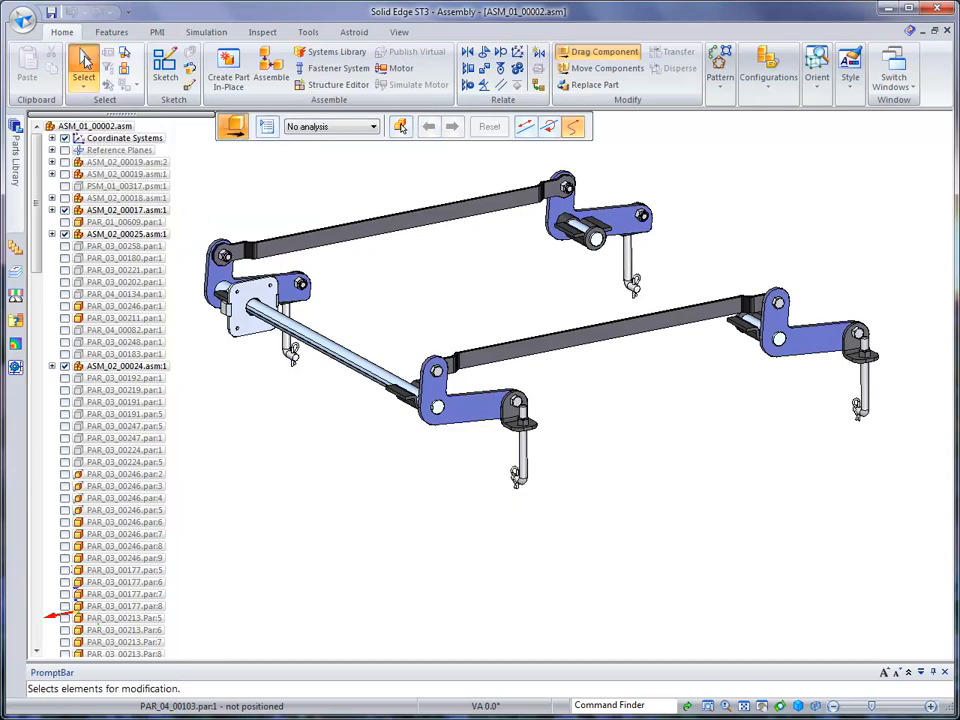
pyautogui.click(84, 70)
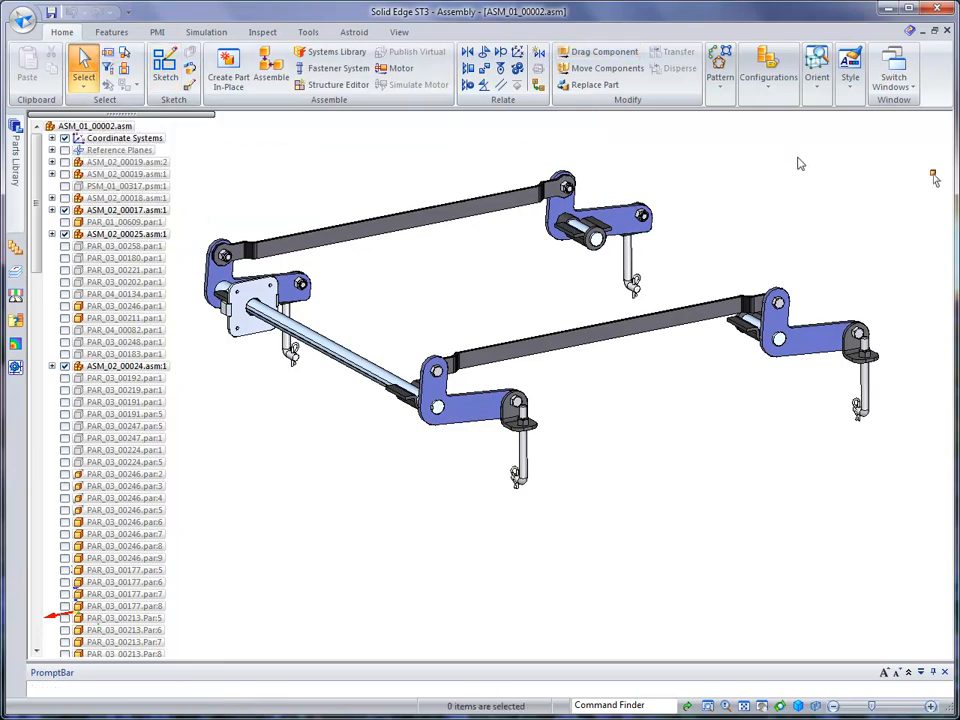
# Start a Rotation motor with a speed of 30 deg/s and a limit of 30 deg
pyautogui.moveTo(798, 159); pyautogui.dragTo(845, 160, button='middle')
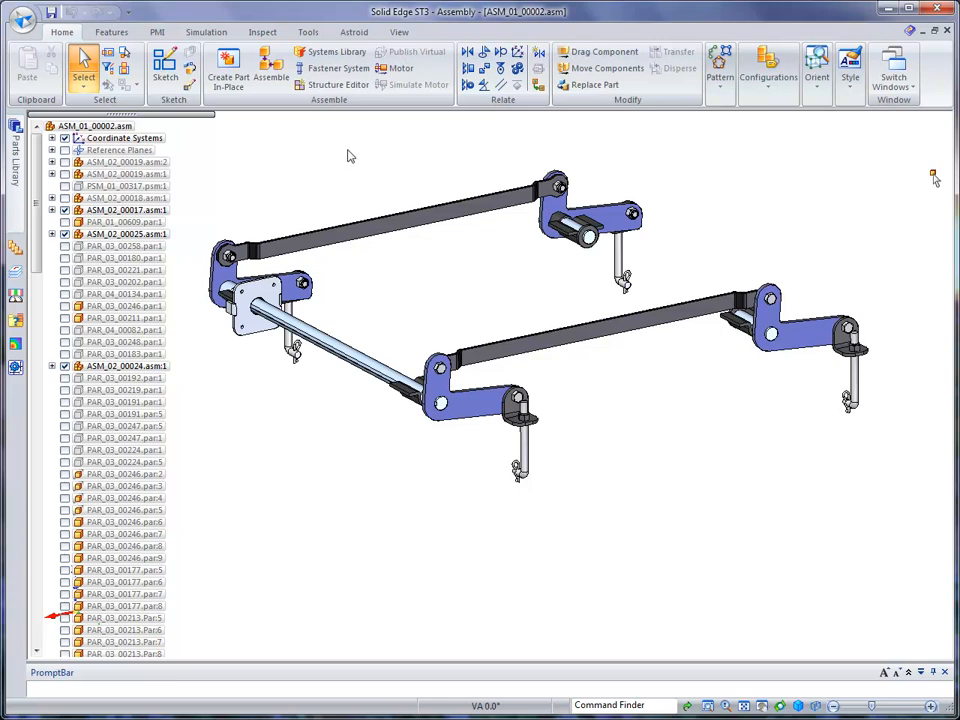
pyautogui.click(401, 70)
pyautogui.click(430, 127)
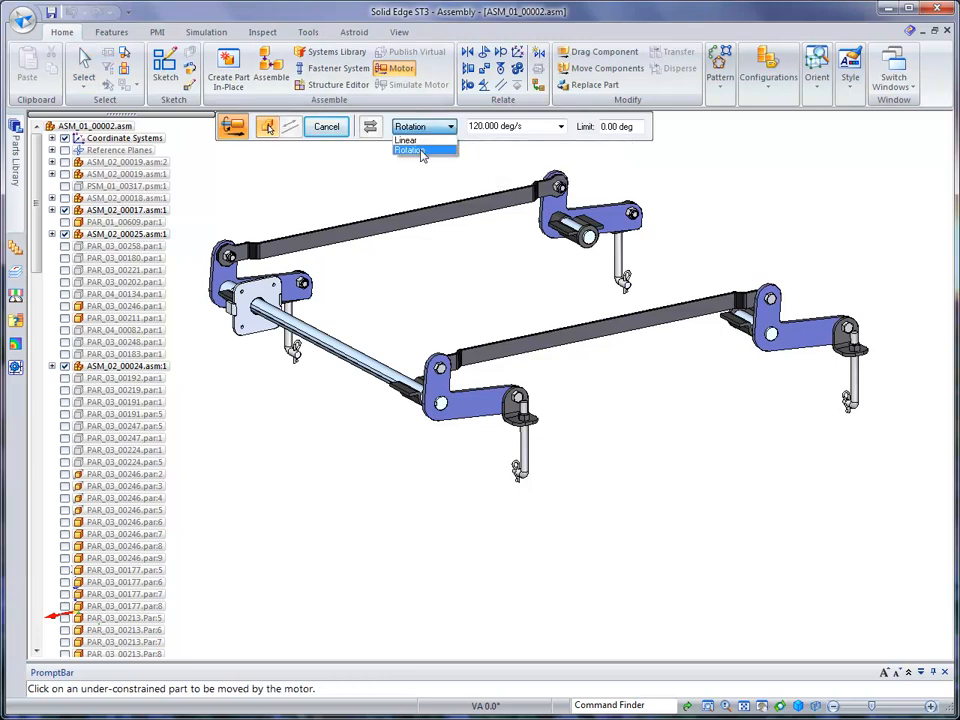
pyautogui.click(421, 152)
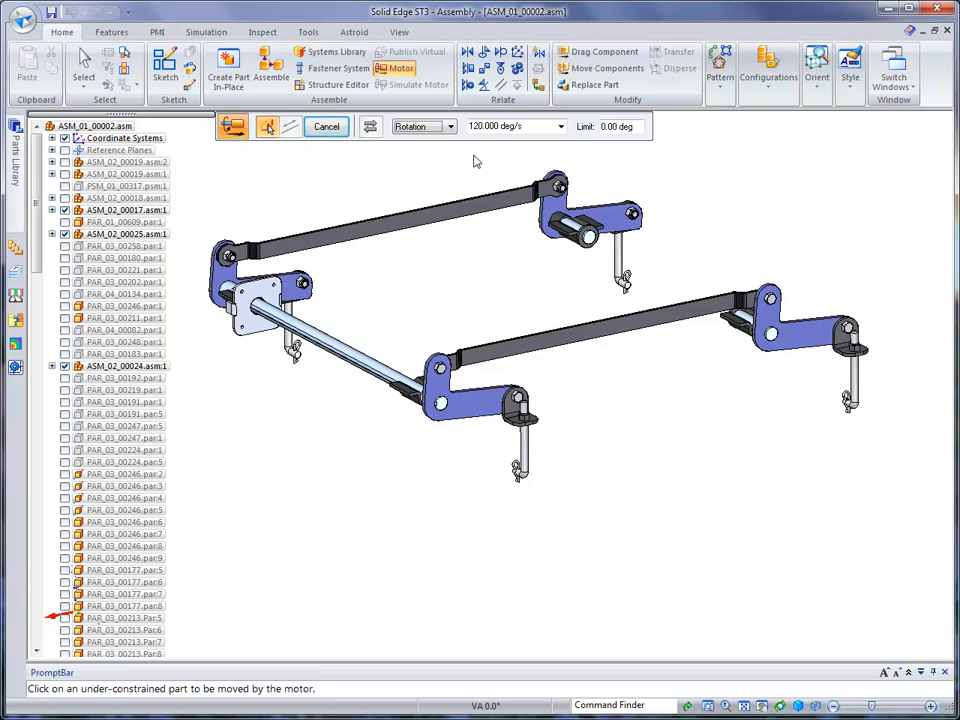
pyautogui.click(560, 127)
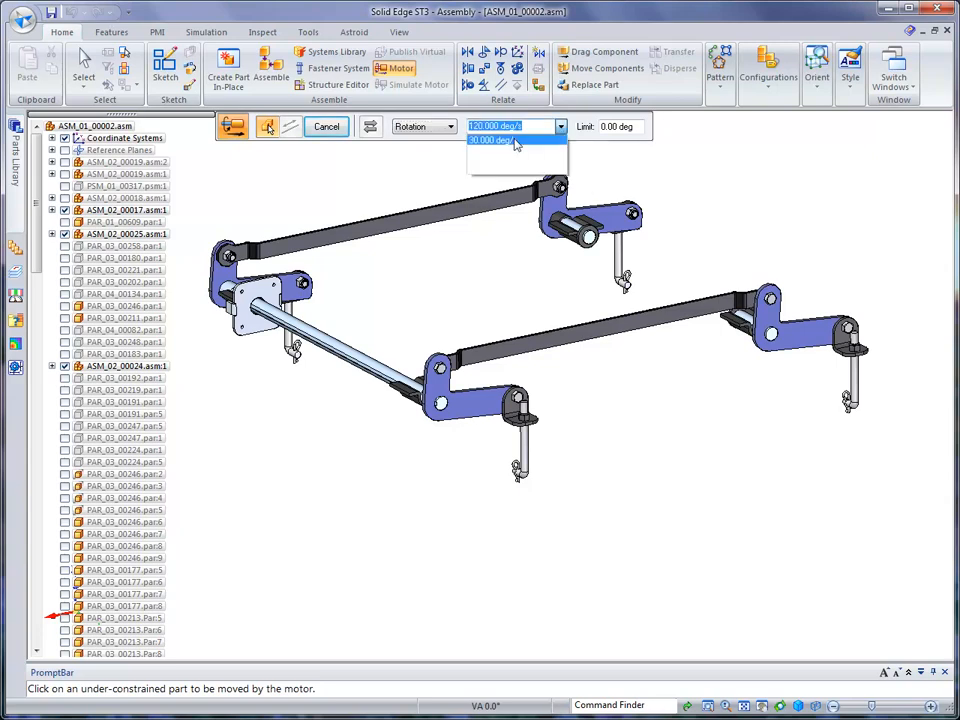
pyautogui.click(516, 142)
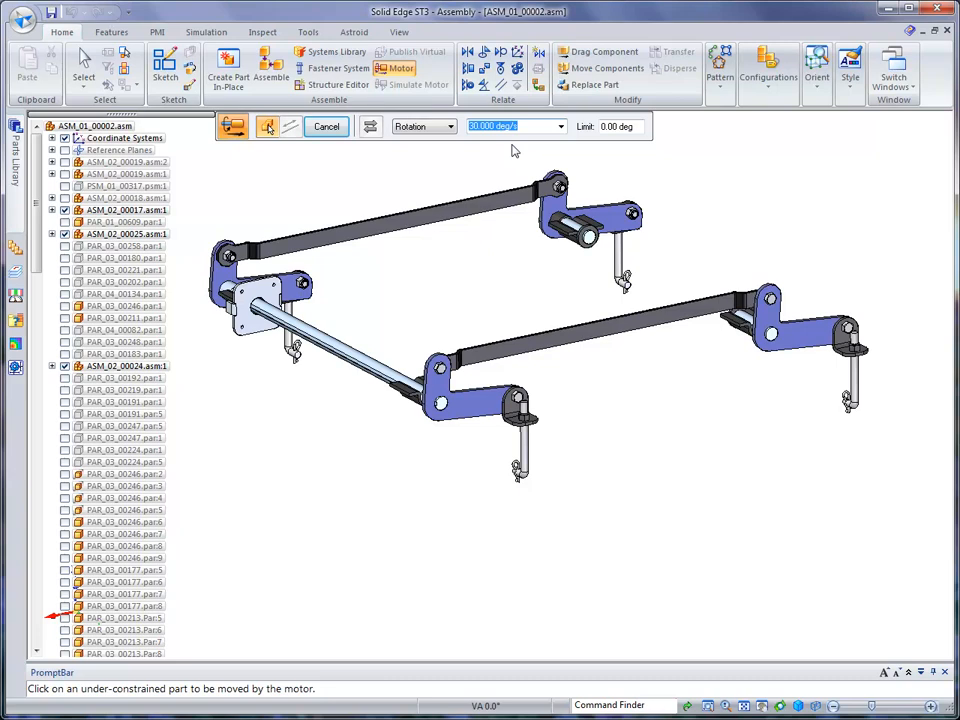
pyautogui.click(612, 133)
pyautogui.moveTo(612, 133); pyautogui.dragTo(592, 134)
pyautogui.write('30')
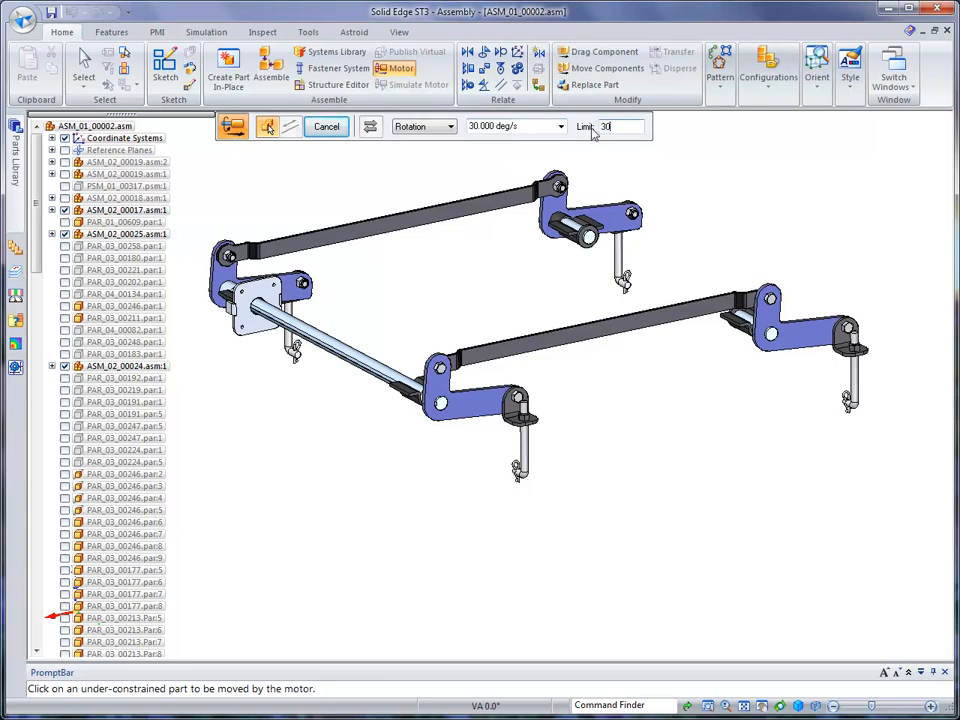
pyautogui.press('Return')
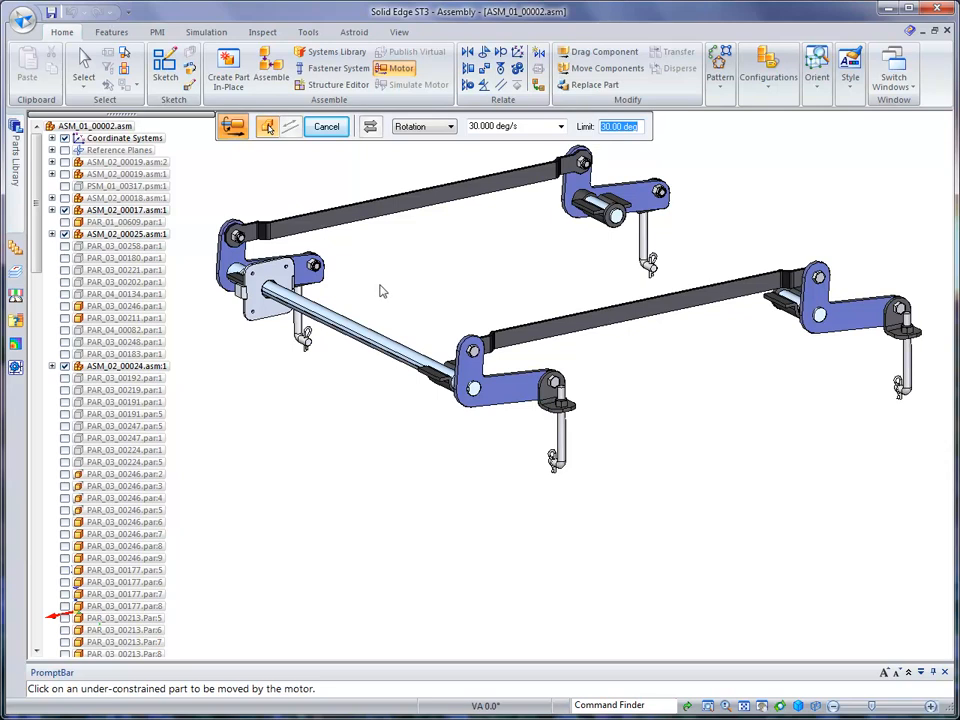
# Assign the motor to the long cross tube, rotating about the tube's own axis, and finish it
pyautogui.click(366, 330)
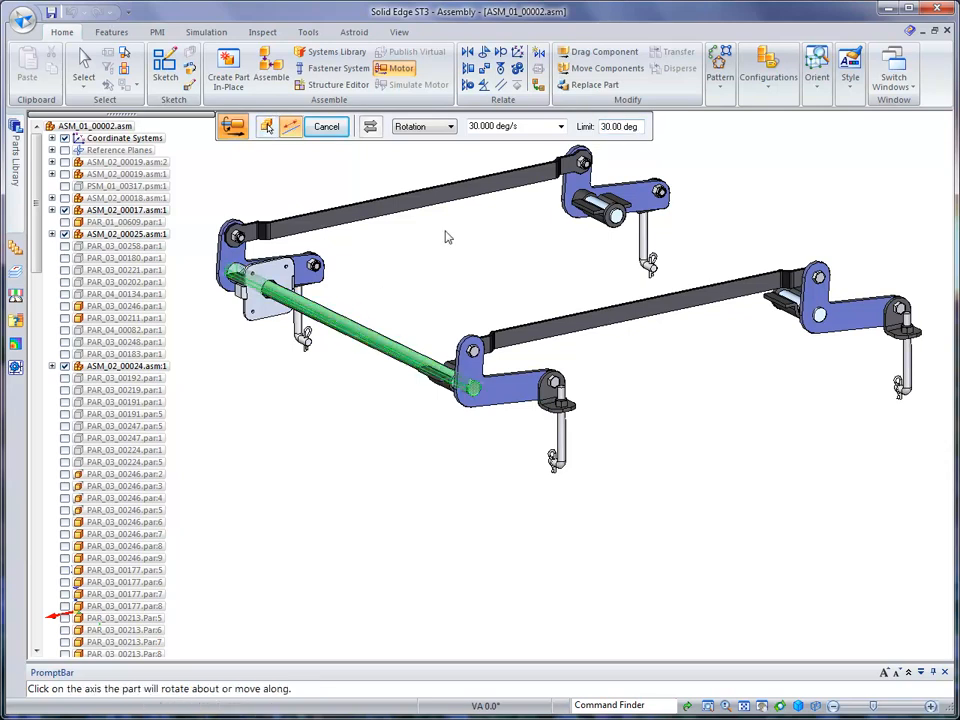
pyautogui.click(343, 329)
pyautogui.click(372, 129)
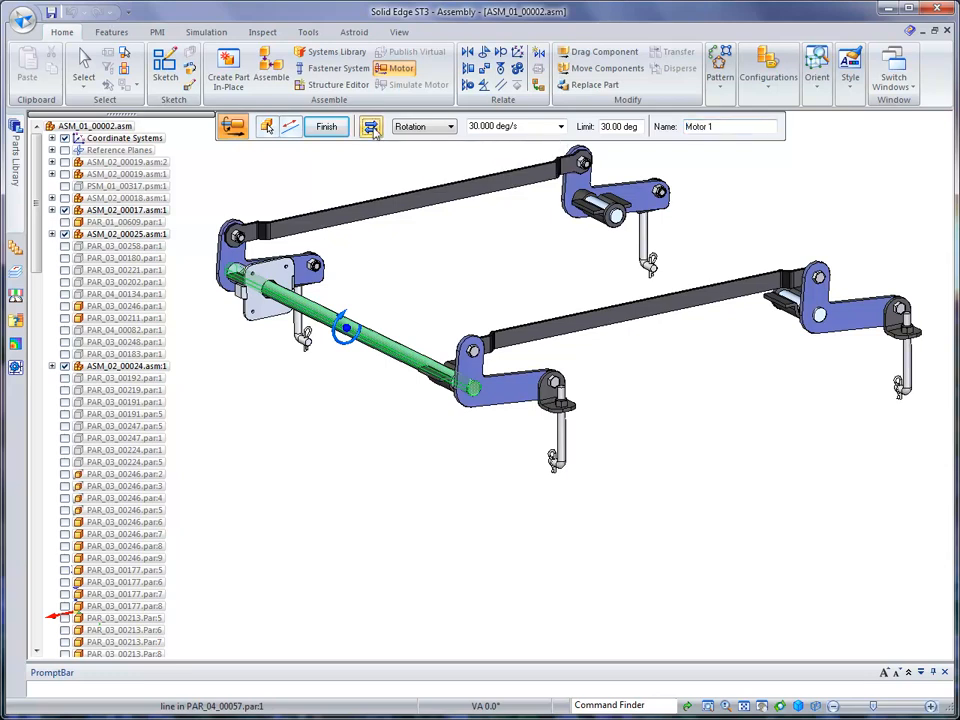
pyautogui.click(373, 128)
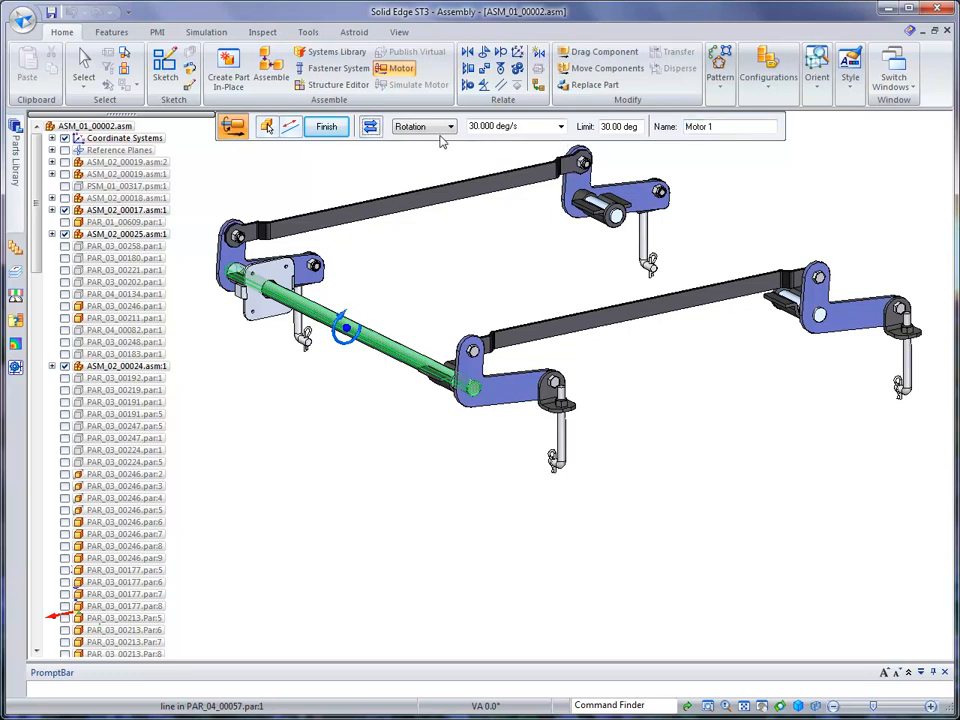
pyautogui.click(324, 130)
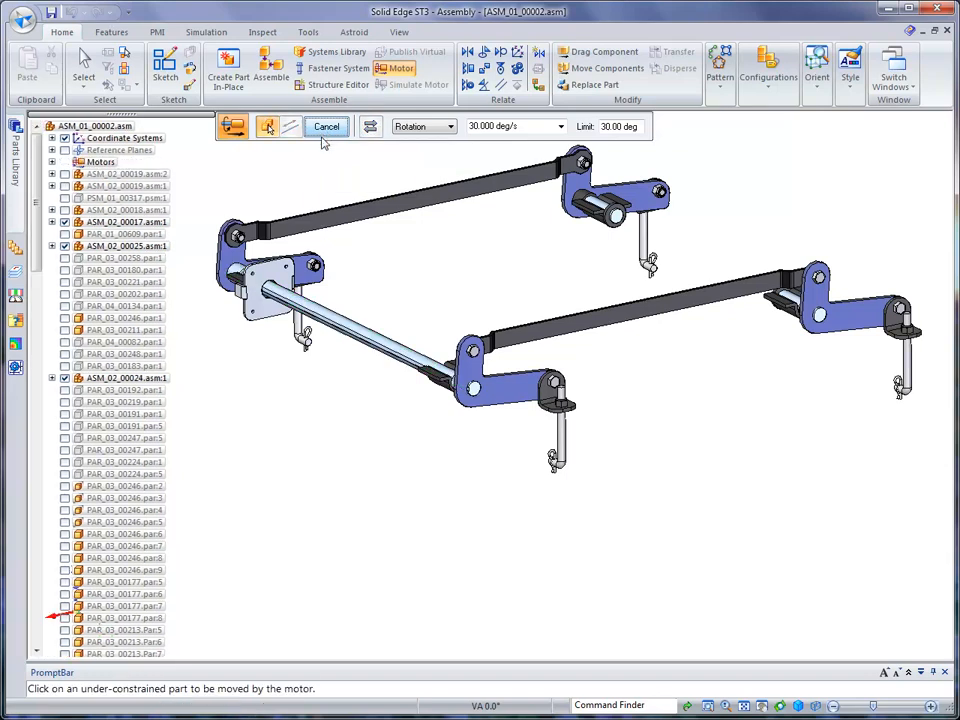
# Review the new motor in the assembly tree and its location on the cross tube, ending the Motor command
pyautogui.click(52, 163)
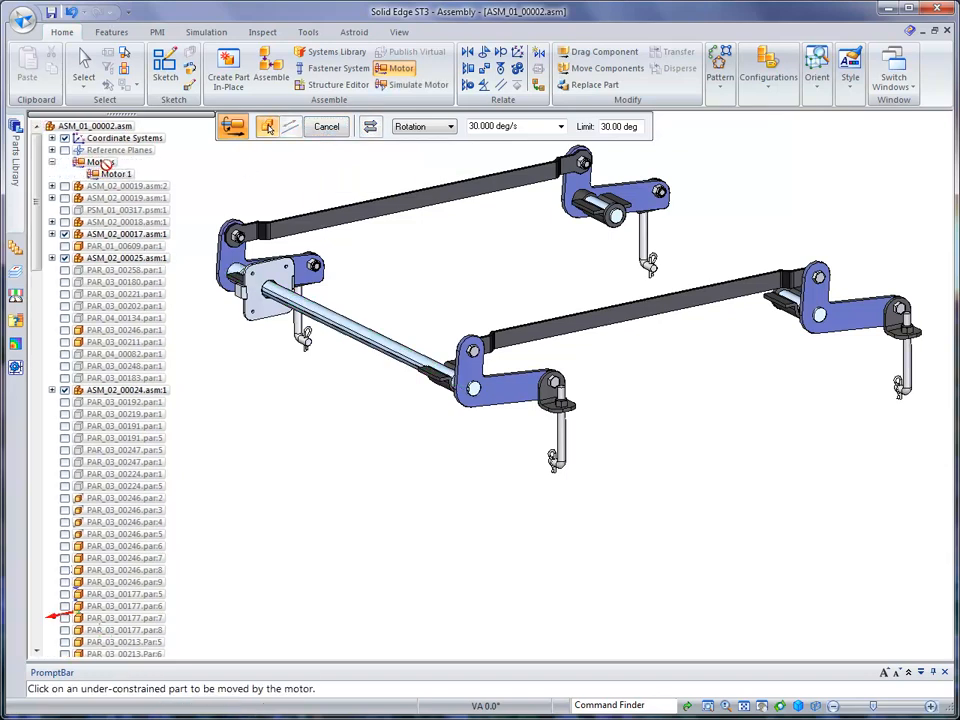
pyautogui.click(84, 68)
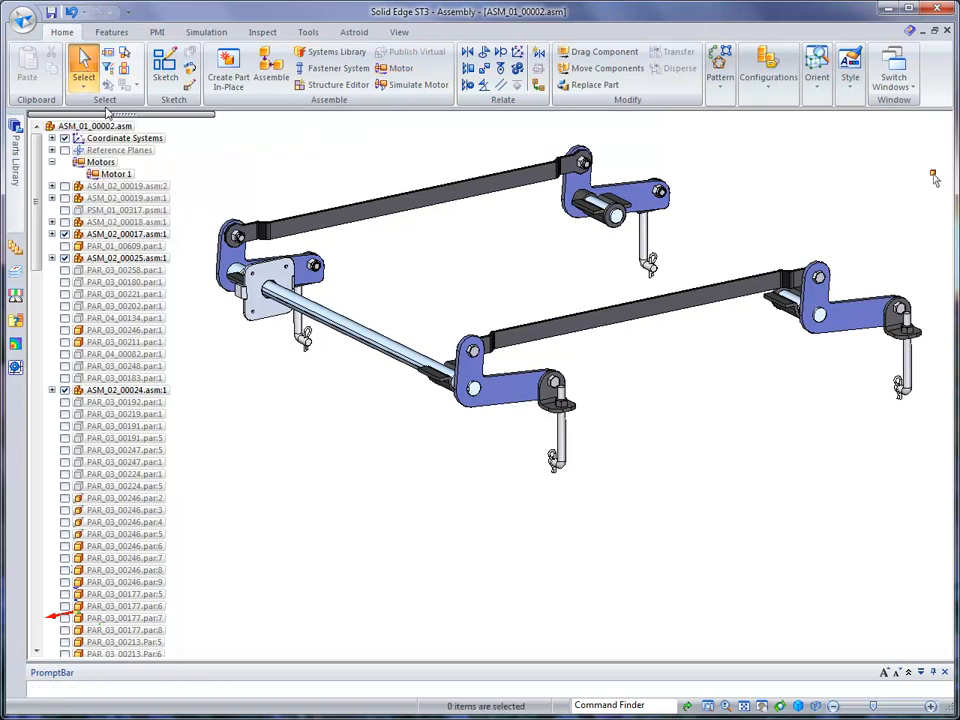
pyautogui.click(95, 173)
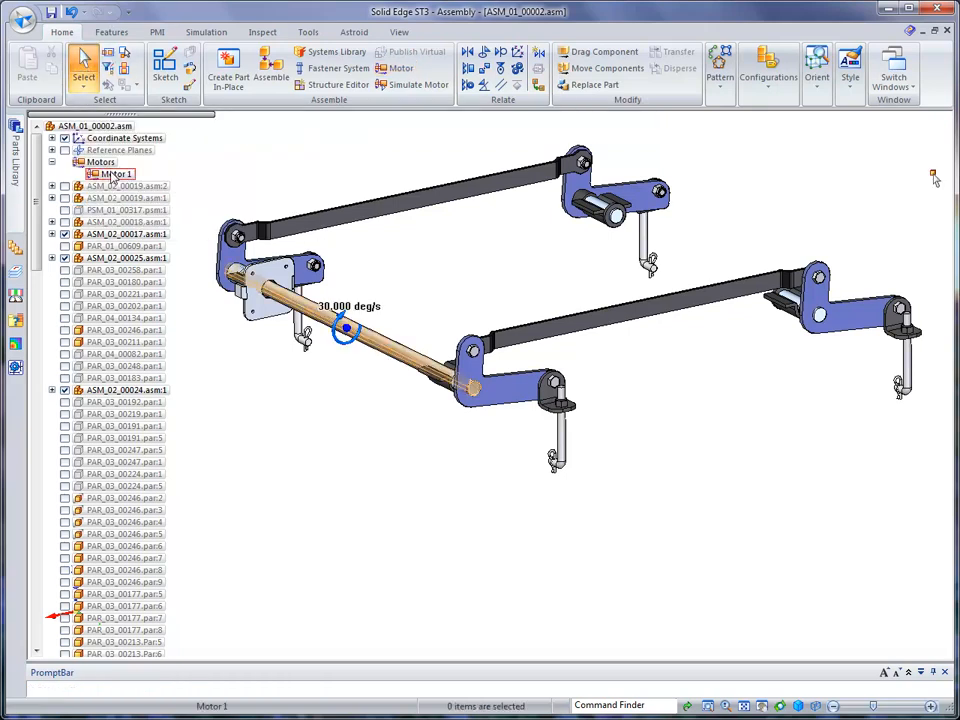
pyautogui.click(52, 162)
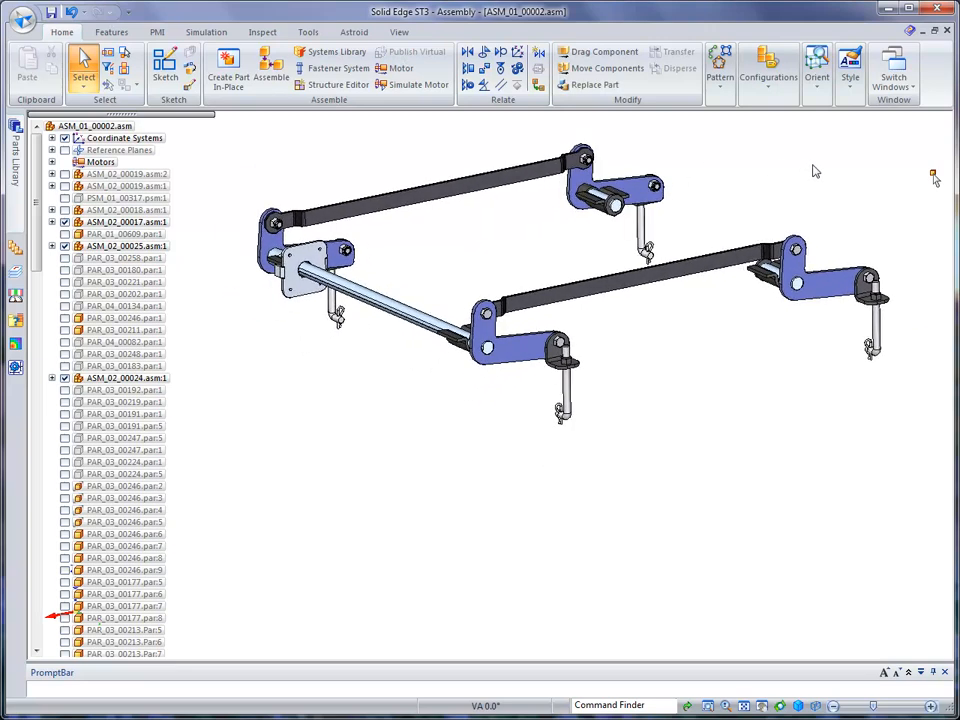
# Set up a motor simulation with no analysis and motor limits as duration, and expand the animation timeline to show the motor track
pyautogui.click(424, 87)
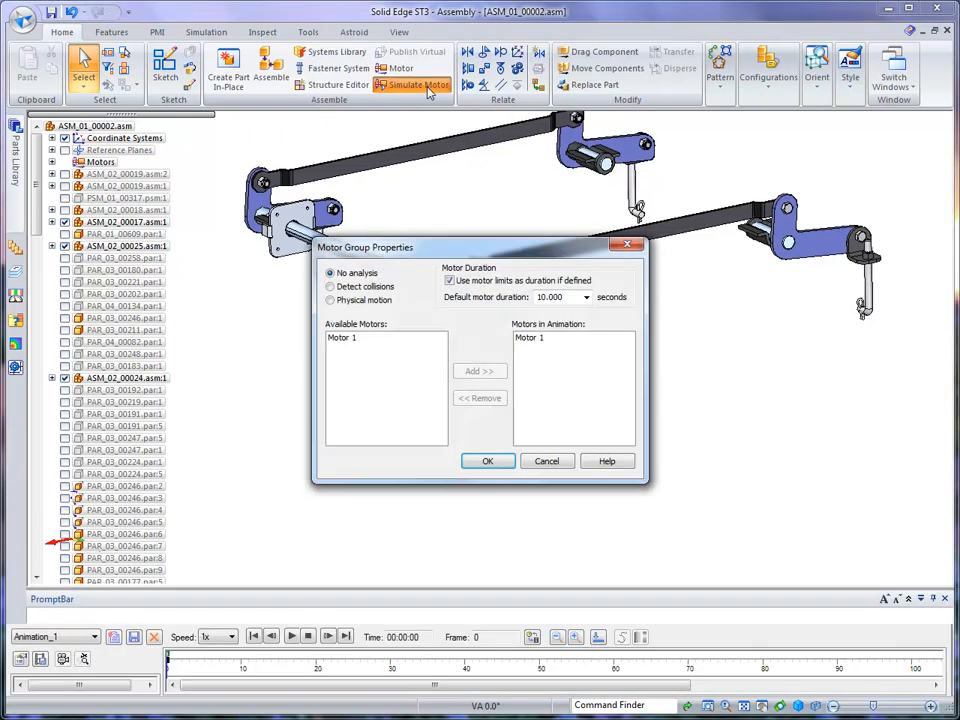
pyautogui.click(496, 463)
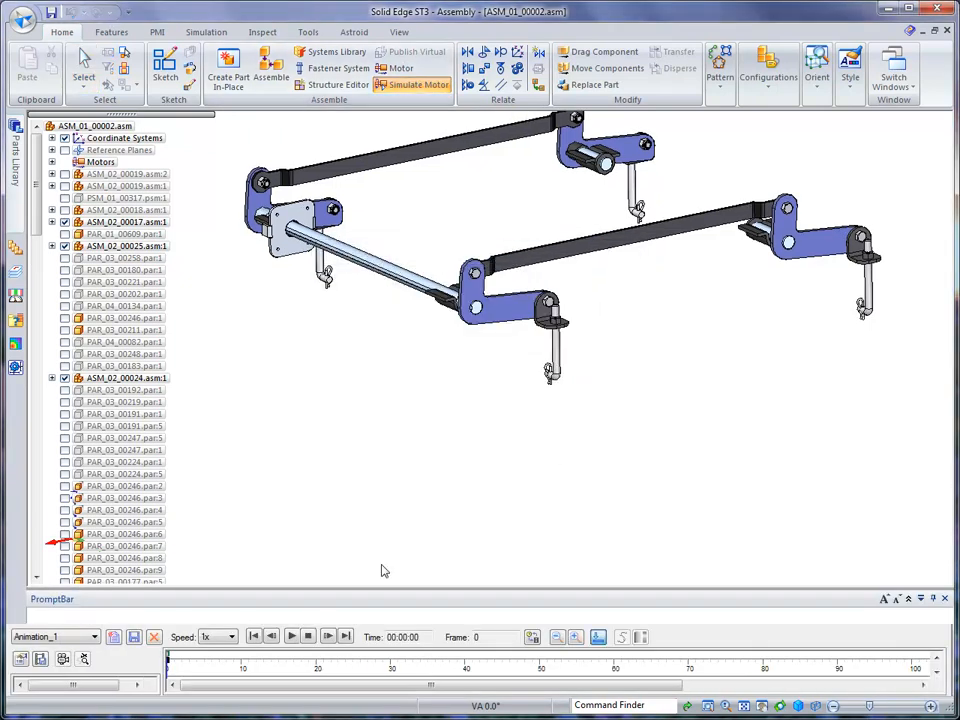
pyautogui.click(600, 639)
pyautogui.keyDown('shift'); pyautogui.moveTo(292, 276); pyautogui.dragTo(303, 369, button='middle'); pyautogui.keyUp('shift')
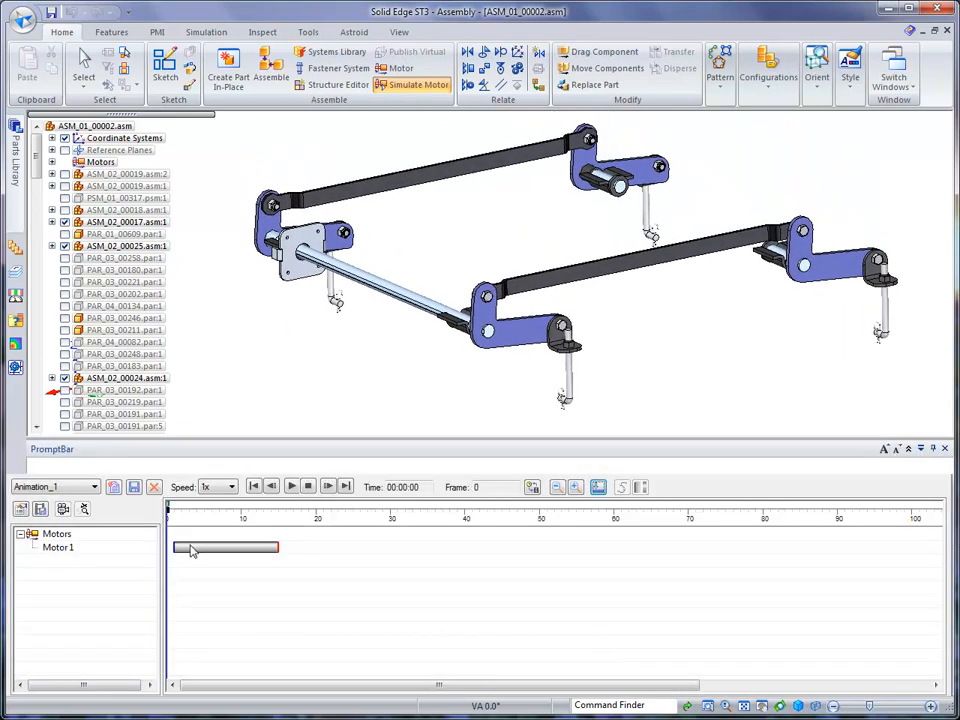
# Play the motor animation of the linkage and close the Animation Editor without saving changes
pyautogui.click(292, 487)
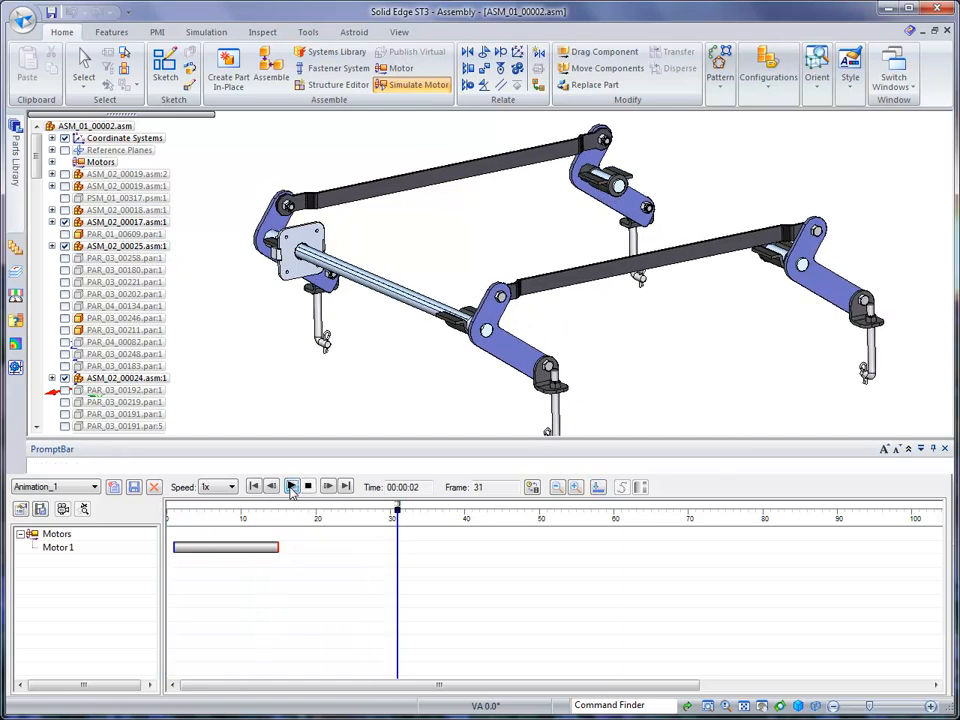
pyautogui.click(84, 72)
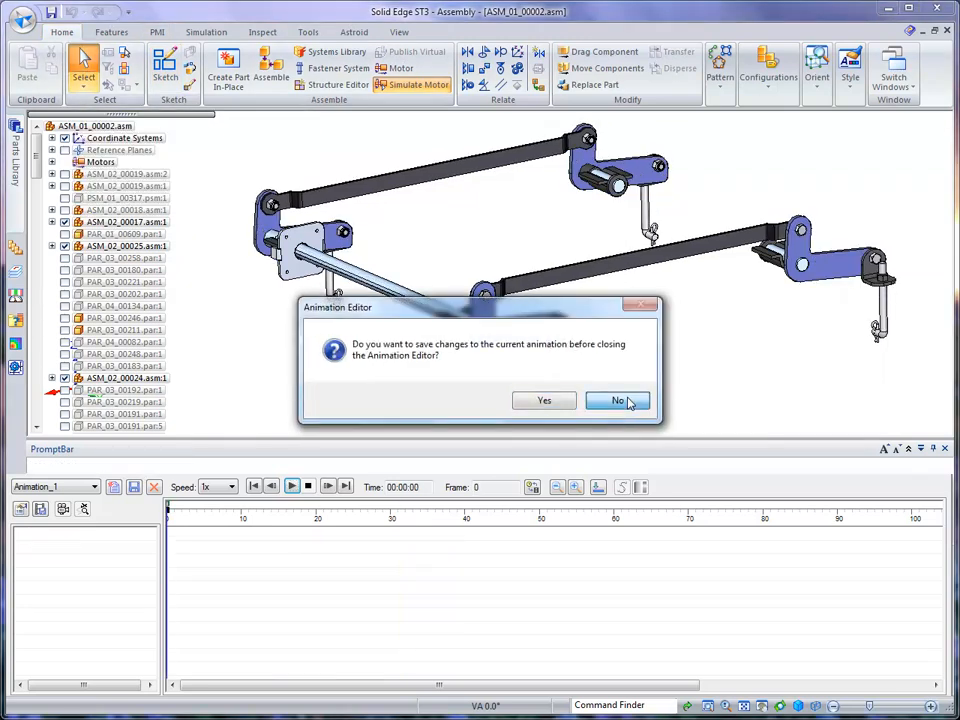
pyautogui.click(619, 400)
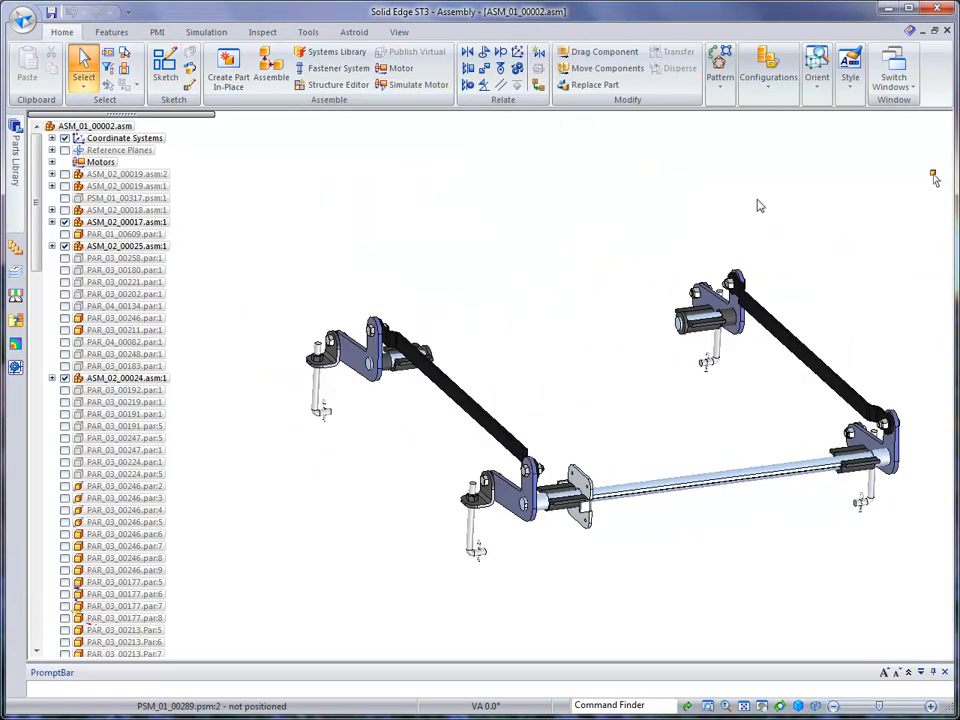
# Switch the linkage assembly to the Explode-Render-Animate environment
pyautogui.moveTo(760, 205); pyautogui.dragTo(694, 197, button='middle')
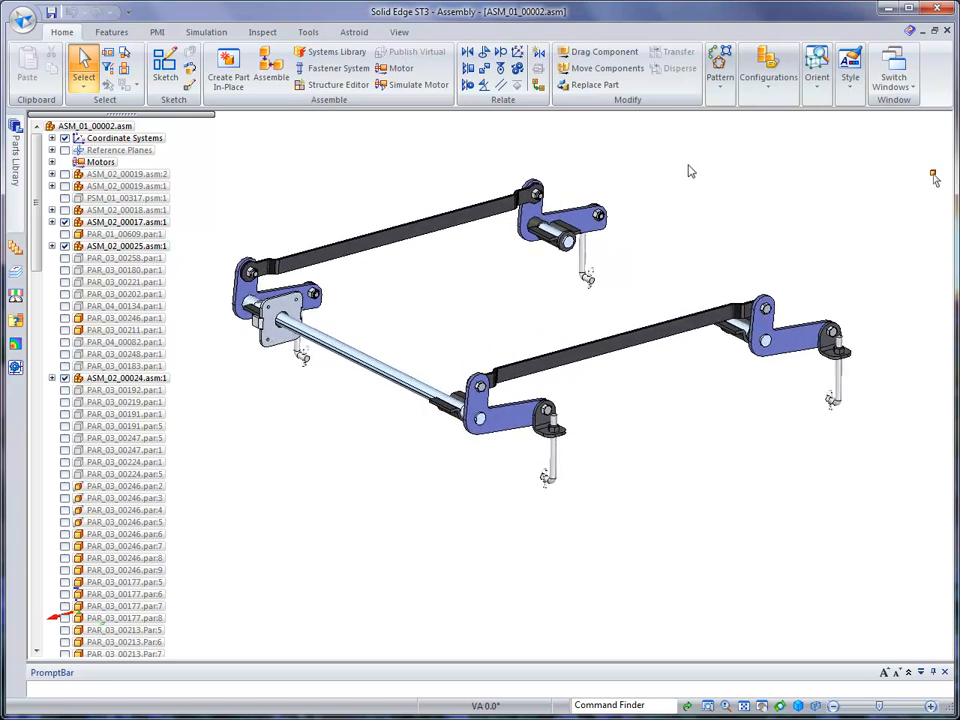
pyautogui.click(310, 33)
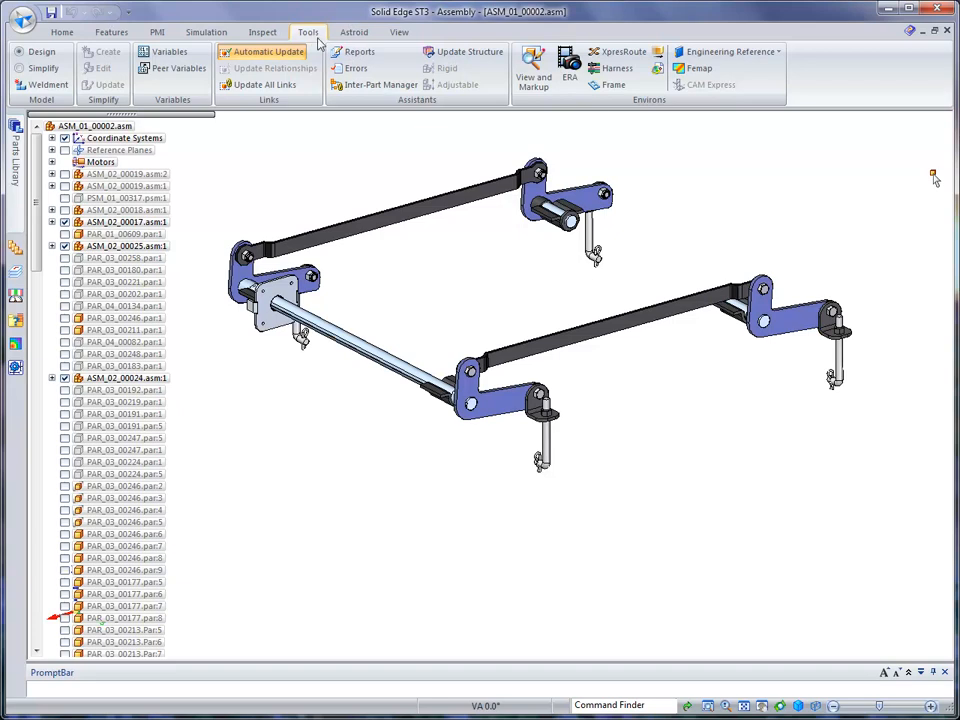
pyautogui.click(569, 70)
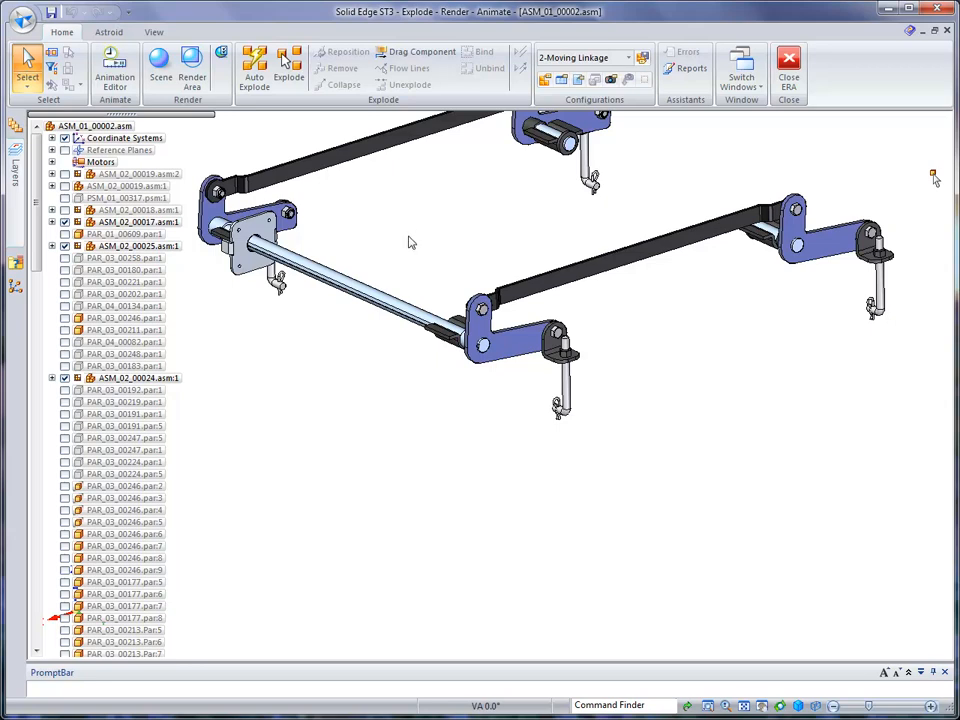
# Explode the saddle bracket under the cross tube downward by 152.40 mm, using the link bar's lower edge face as the stationary reference
pyautogui.click(296, 67)
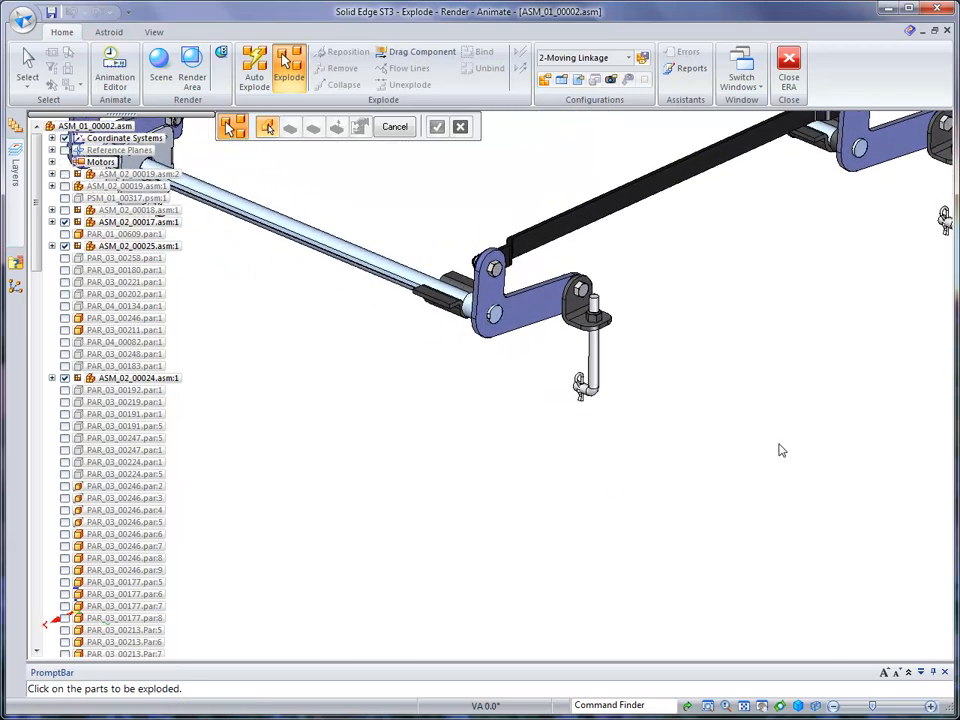
pyautogui.click(440, 305)
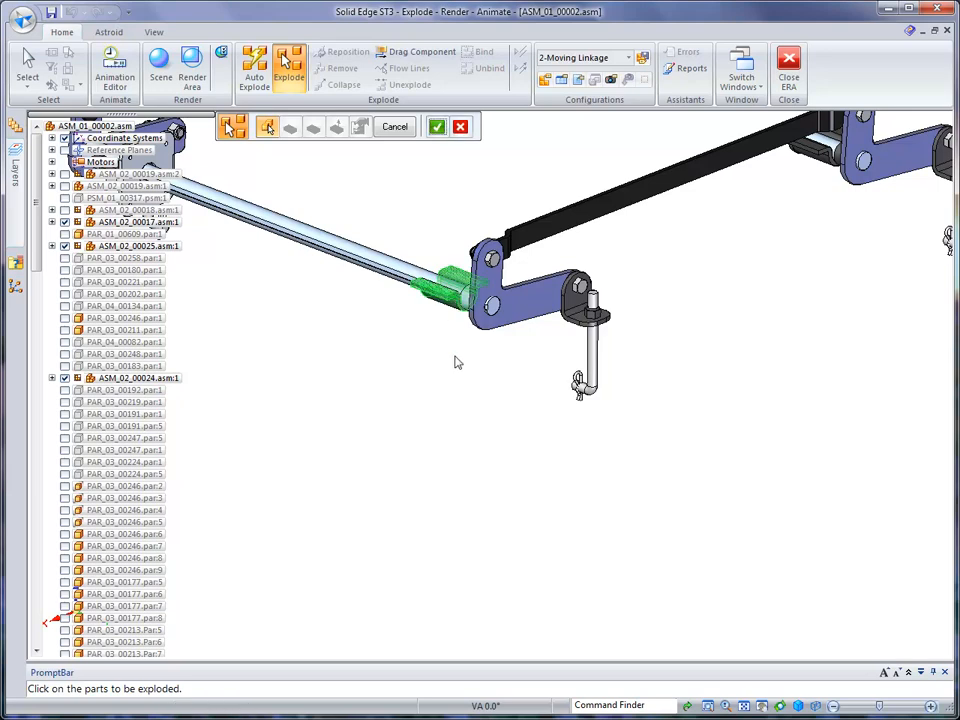
pyautogui.rightClick(482, 458)
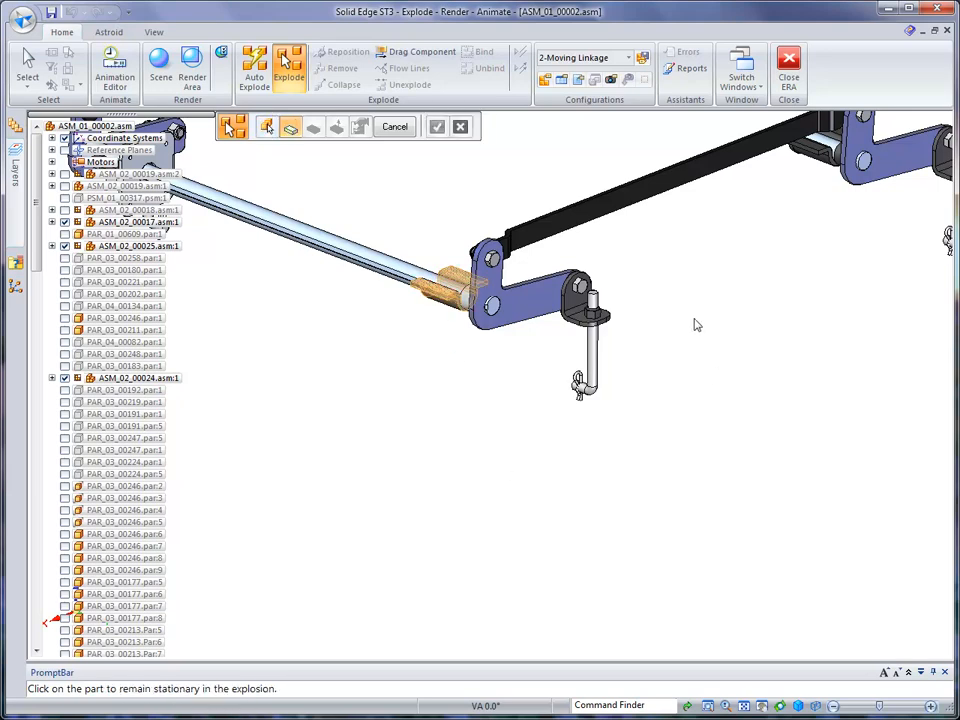
pyautogui.click(600, 215)
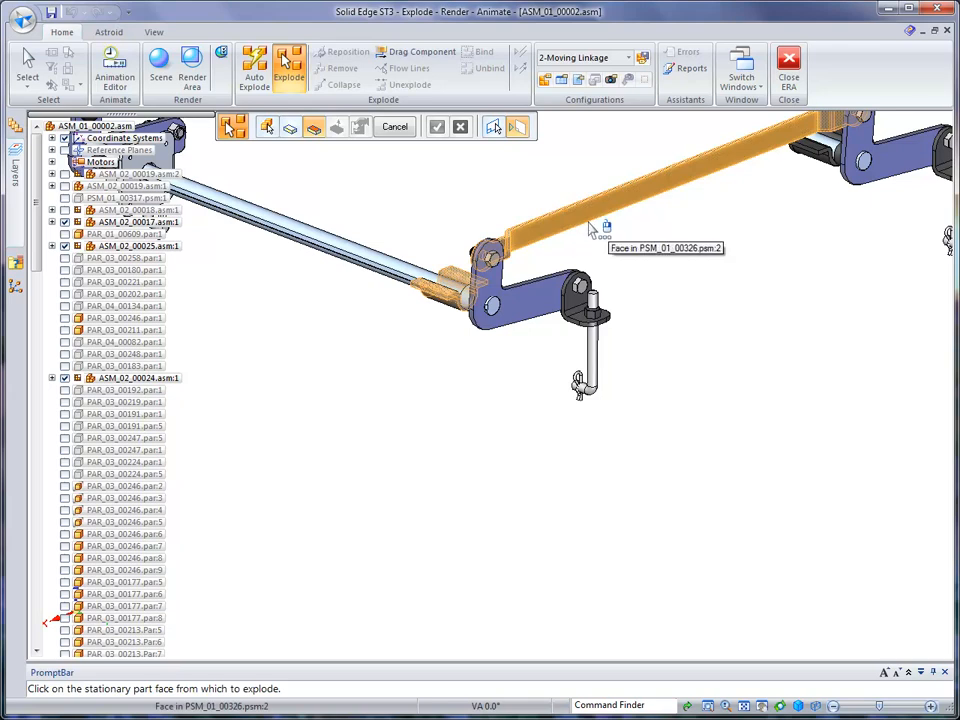
pyautogui.rightClick(592, 228)
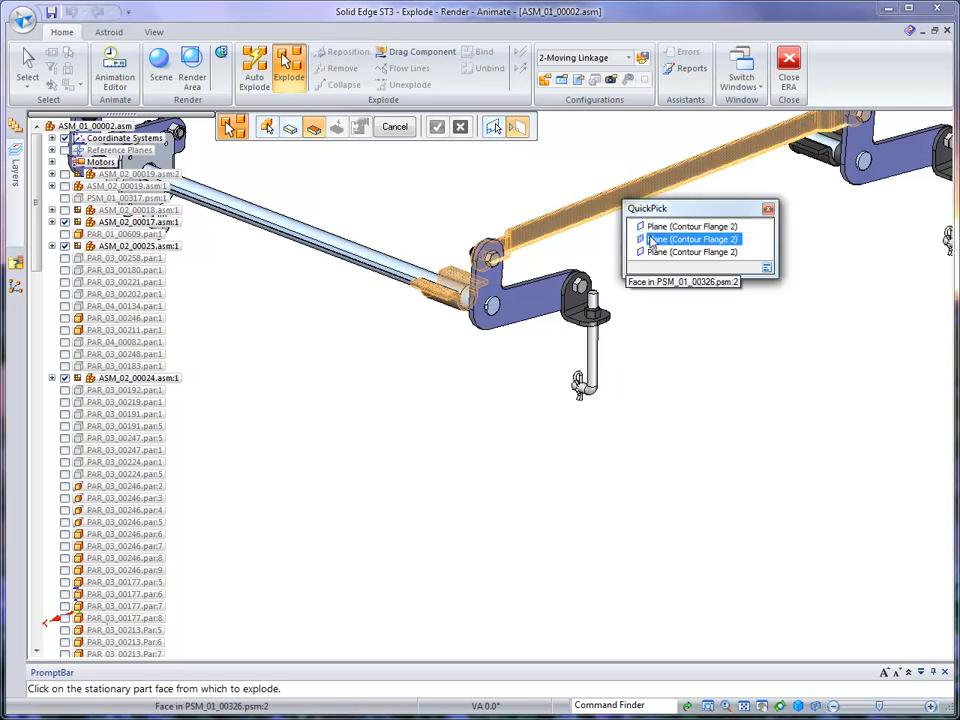
pyautogui.click(651, 240)
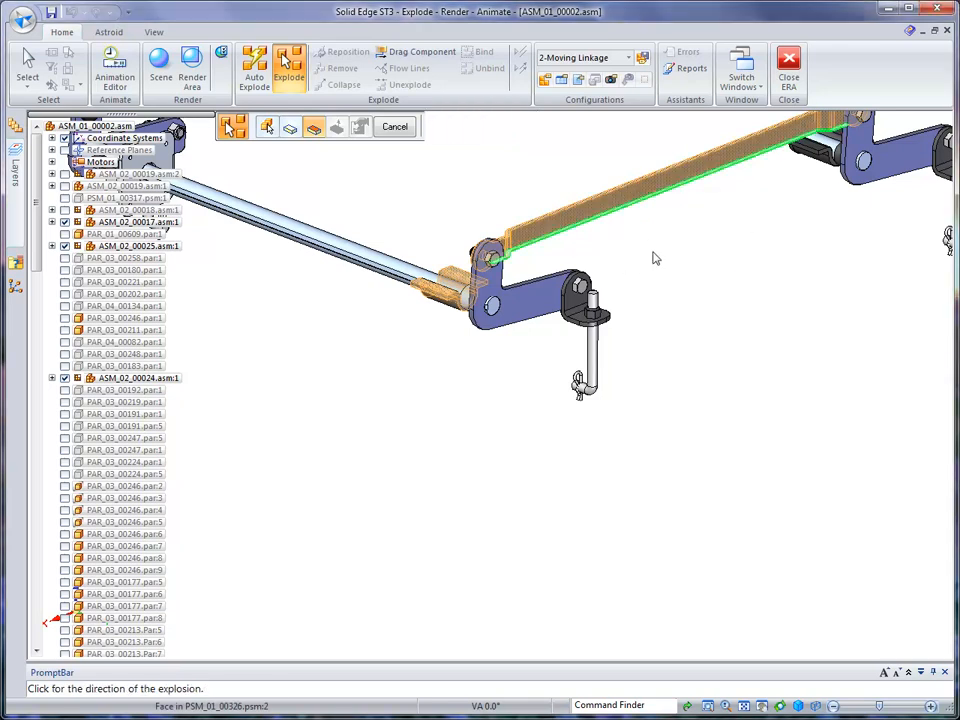
pyautogui.click(698, 440)
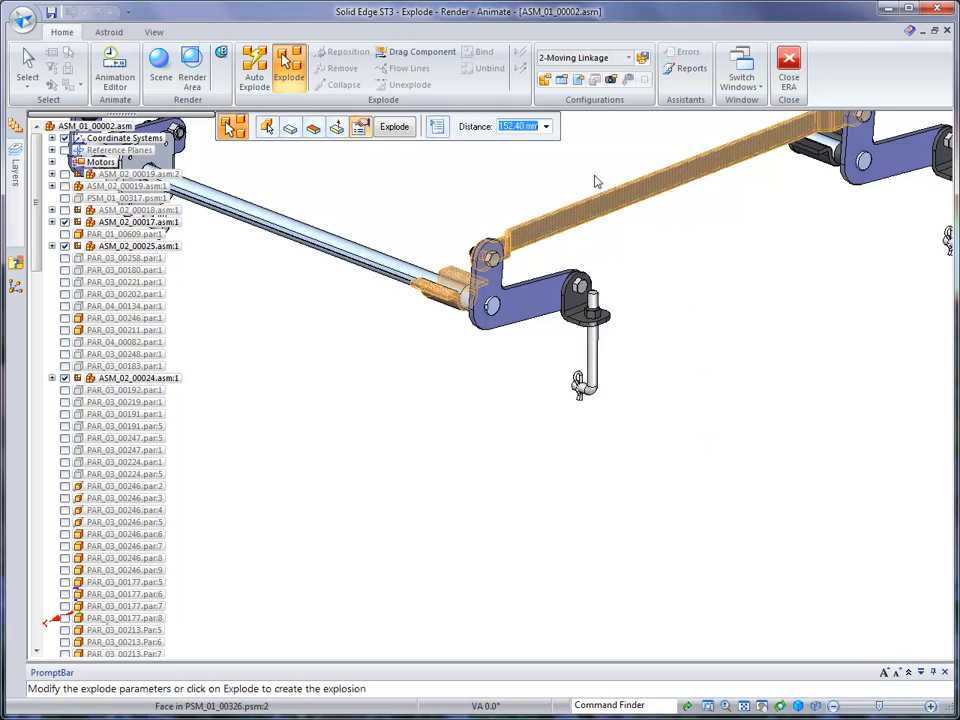
pyautogui.rightClick(708, 362)
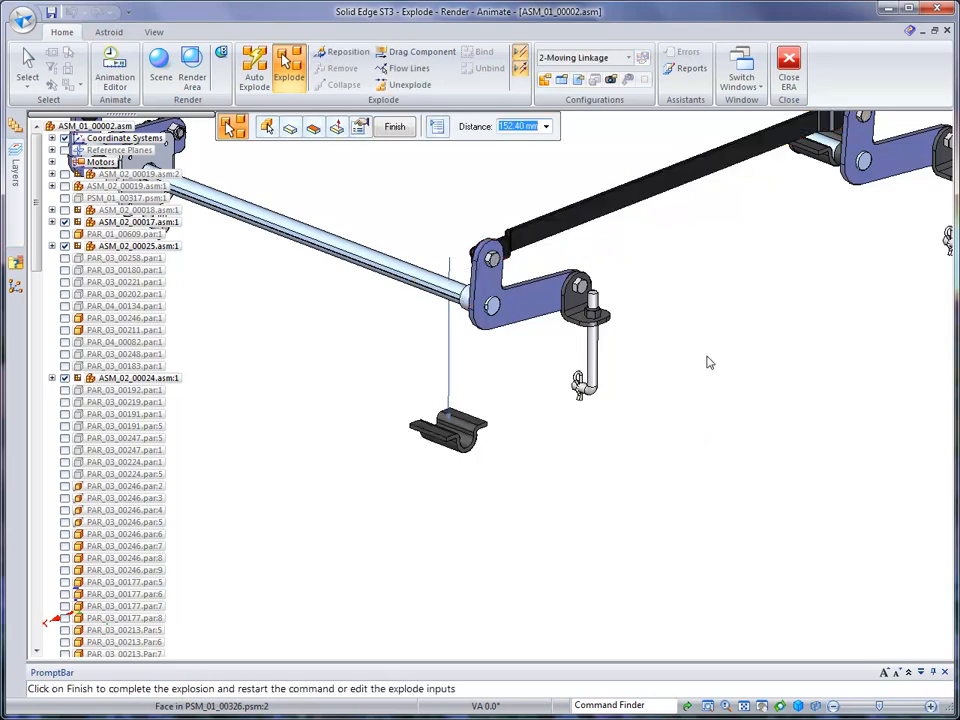
pyautogui.rightClick(708, 362)
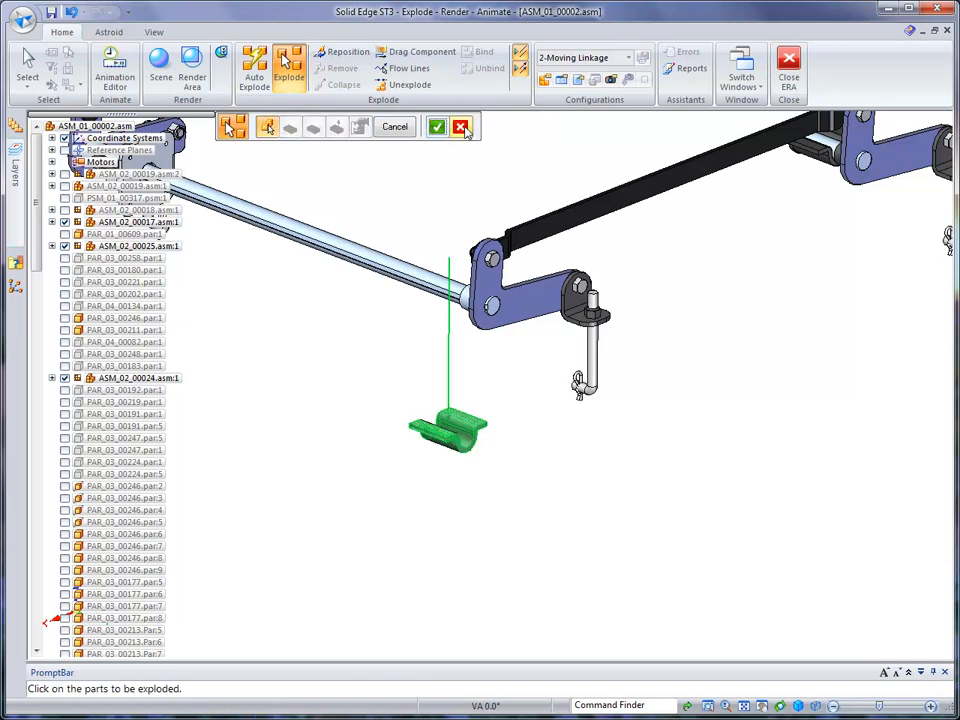
# Explode the two nuts behind the bell-crank lever inward as one unit by 152.40 mm, perpendicular to the link bar's broad side face
pyautogui.moveTo(790, 242); pyautogui.dragTo(760, 298, button='middle')
pyautogui.click(599, 346)
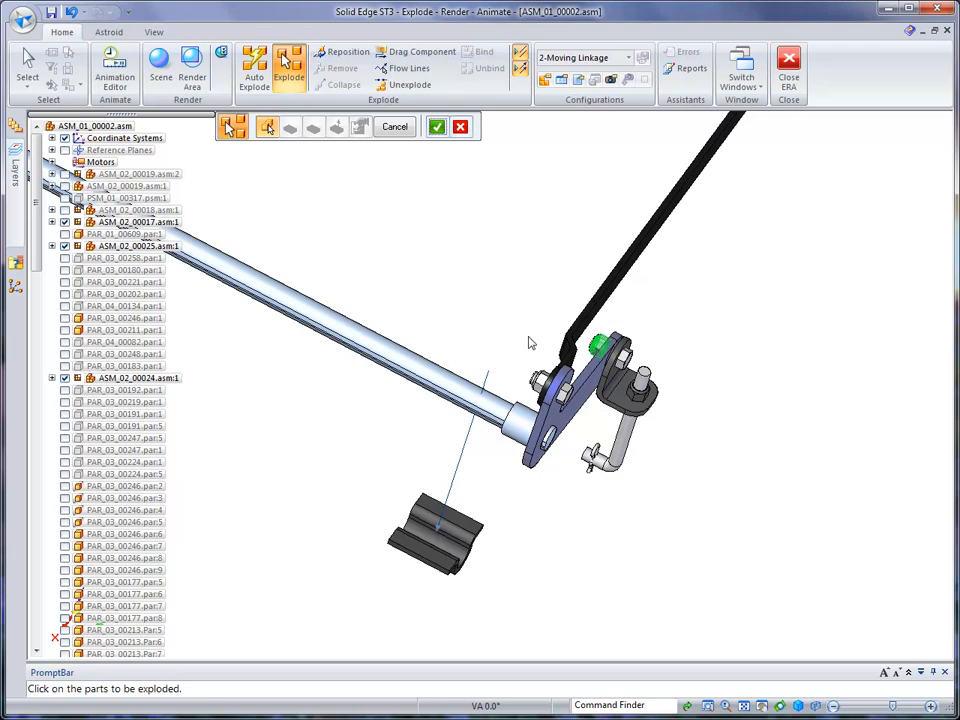
pyautogui.click(541, 381)
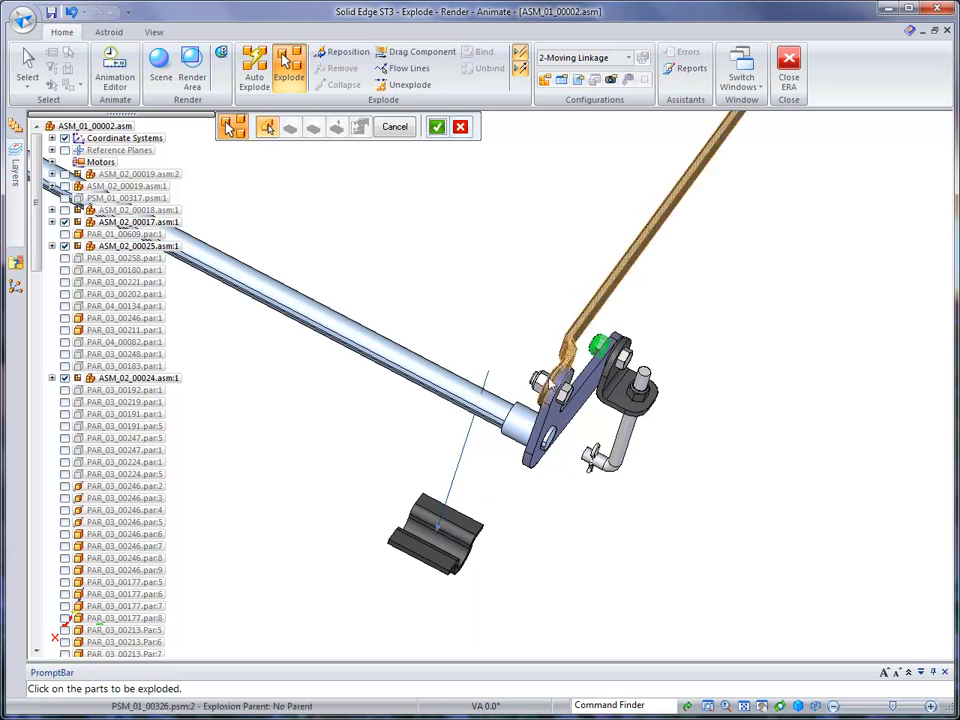
pyautogui.rightClick(455, 245)
pyautogui.moveTo(797, 222); pyautogui.dragTo(634, 259, button='middle')
pyautogui.click(631, 243)
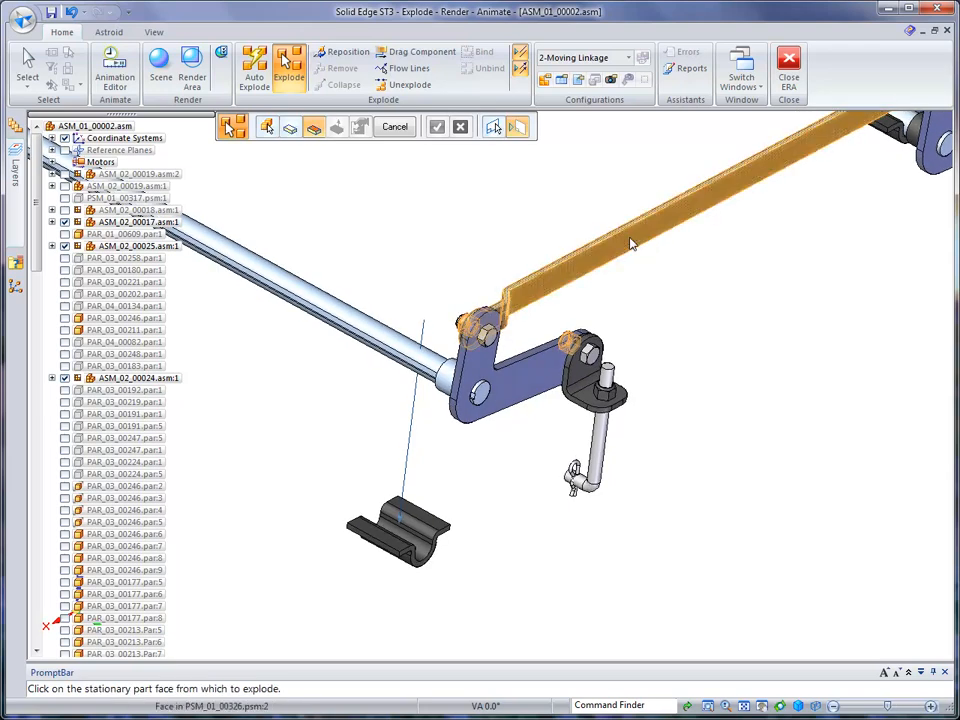
pyautogui.rightClick(631, 243)
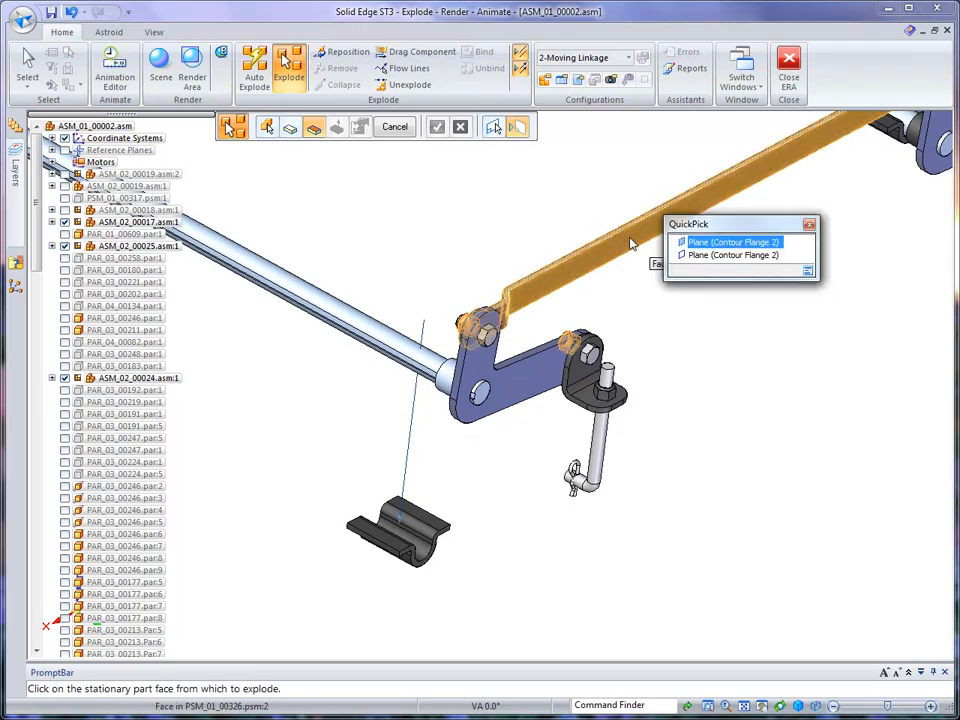
pyautogui.click(692, 257)
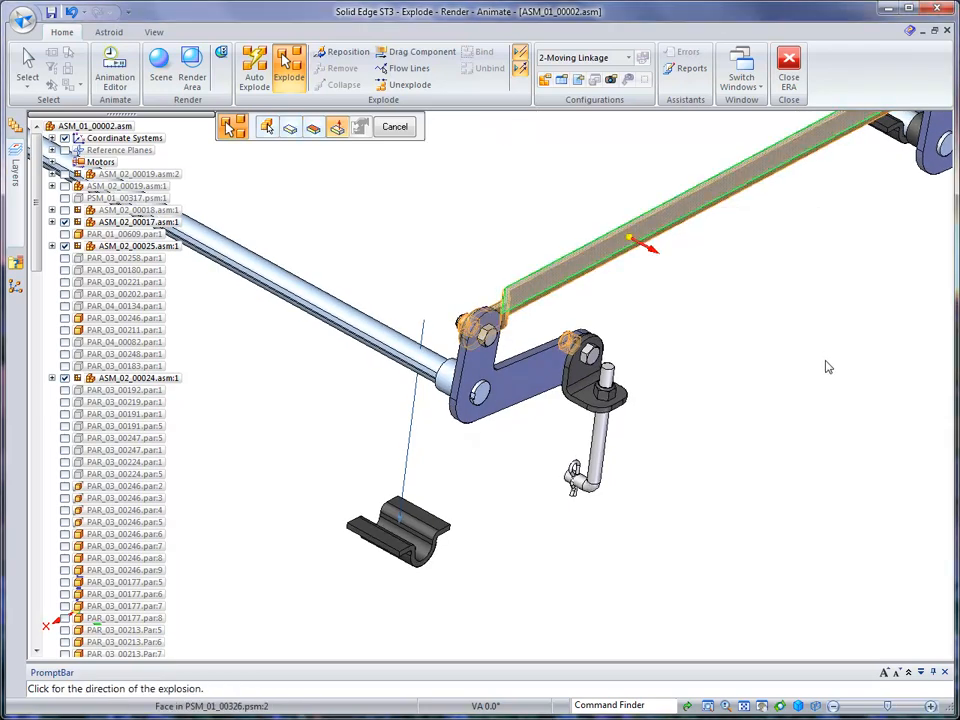
pyautogui.click(593, 245)
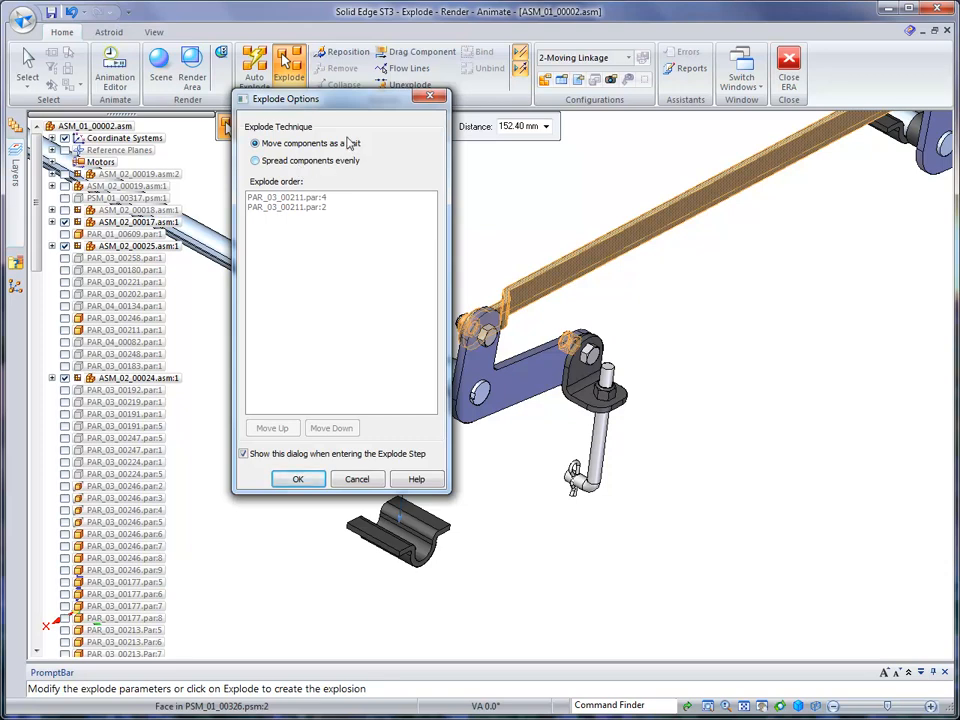
pyautogui.click(303, 481)
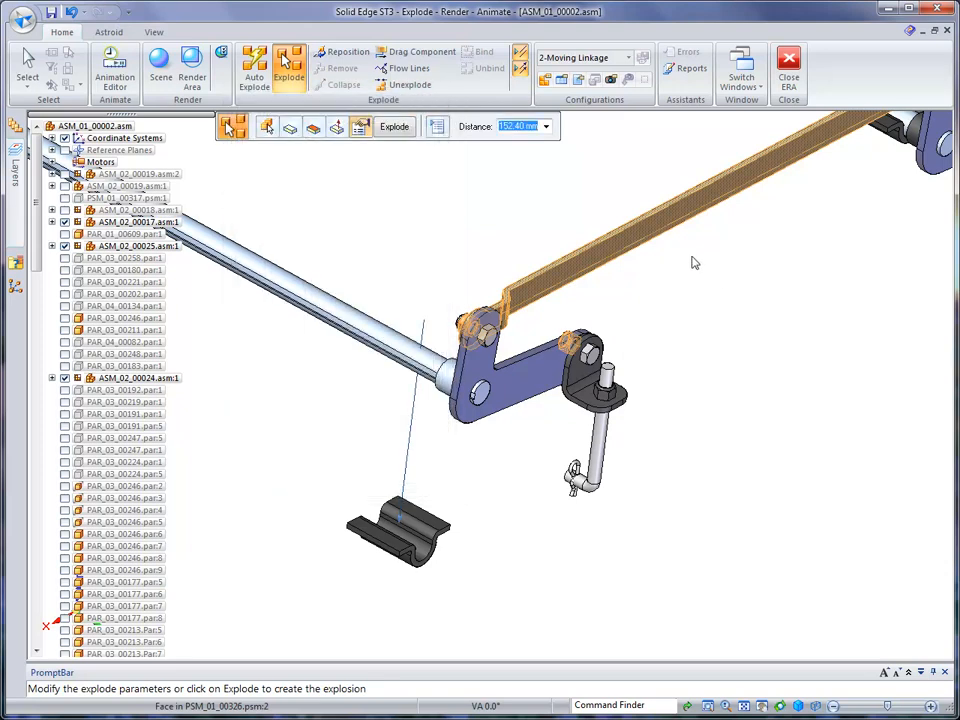
pyautogui.rightClick(737, 282)
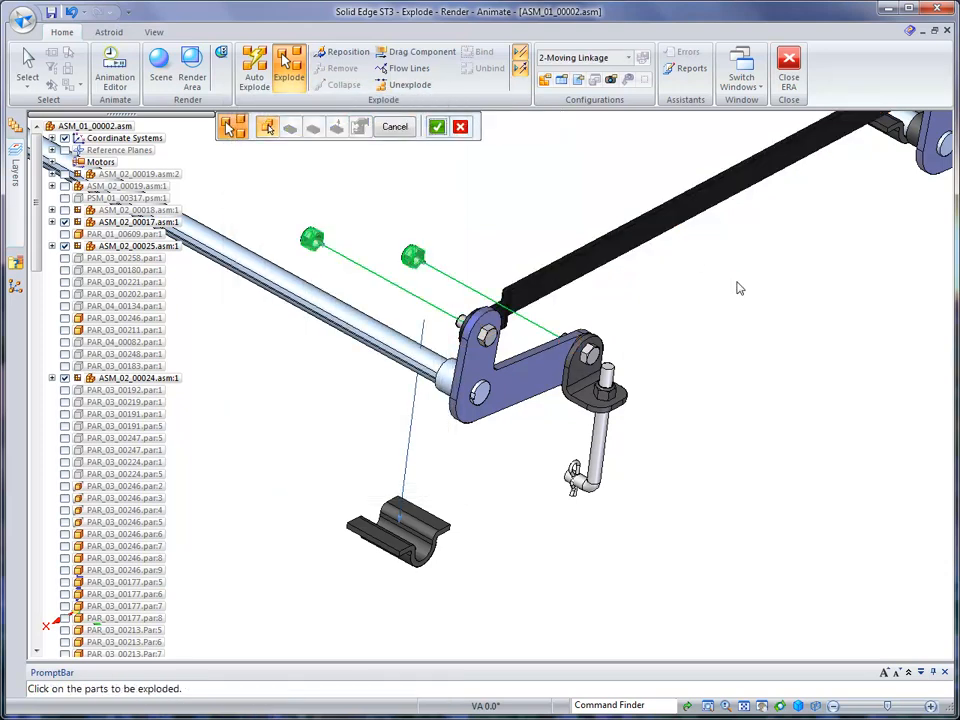
pyautogui.click(460, 126)
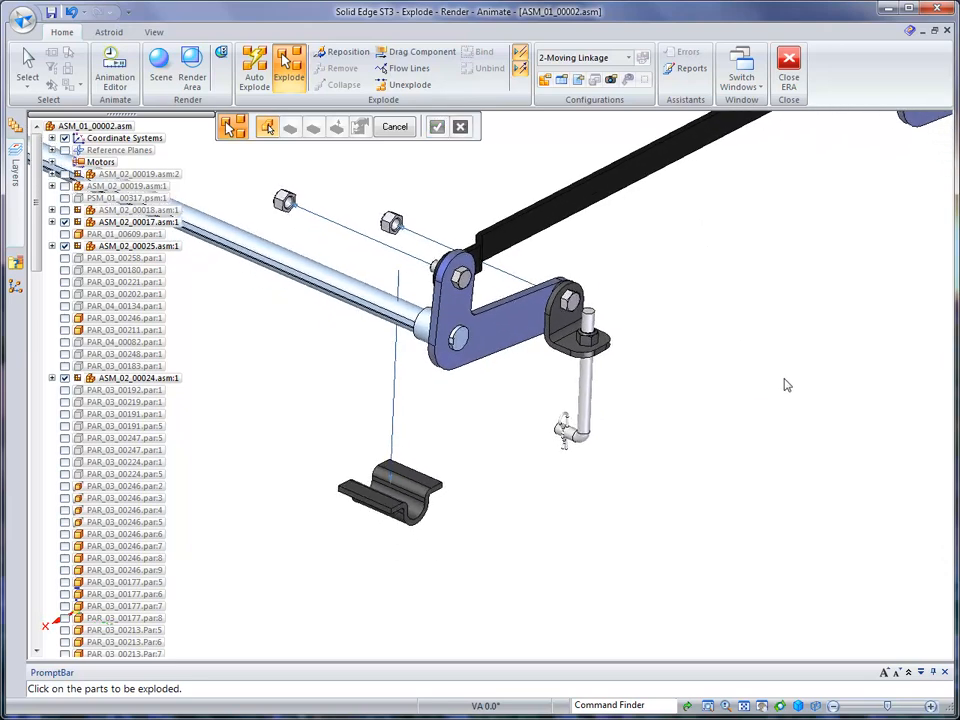
# Explode the L-shaped hanger rod downward by 152.40 mm from the horizontal flange of the angle bracket
pyautogui.click(585, 345)
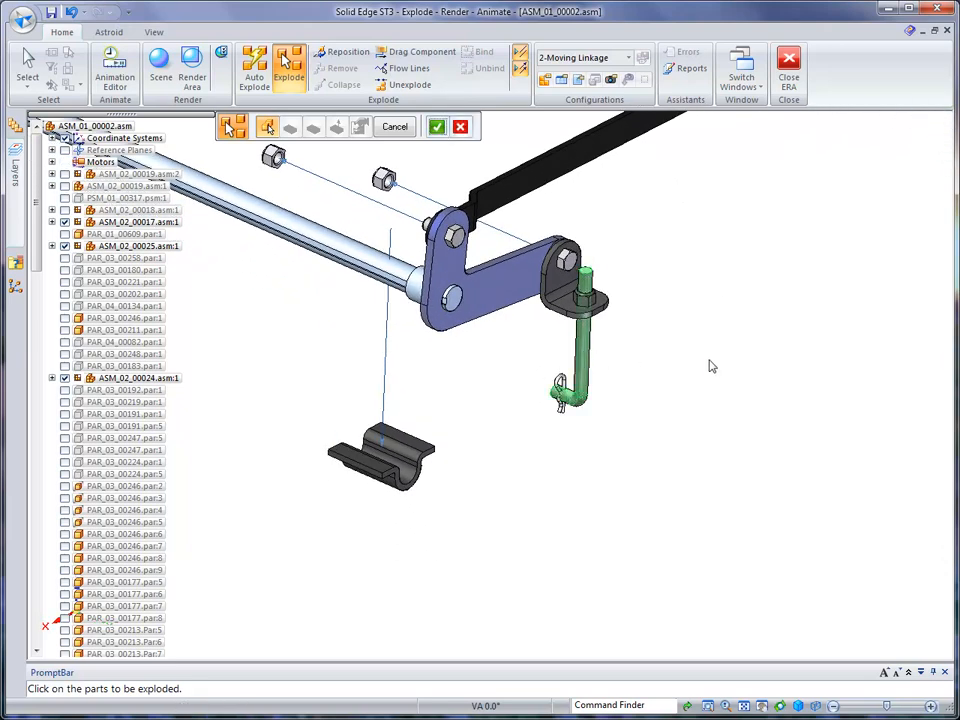
pyautogui.rightClick(711, 293)
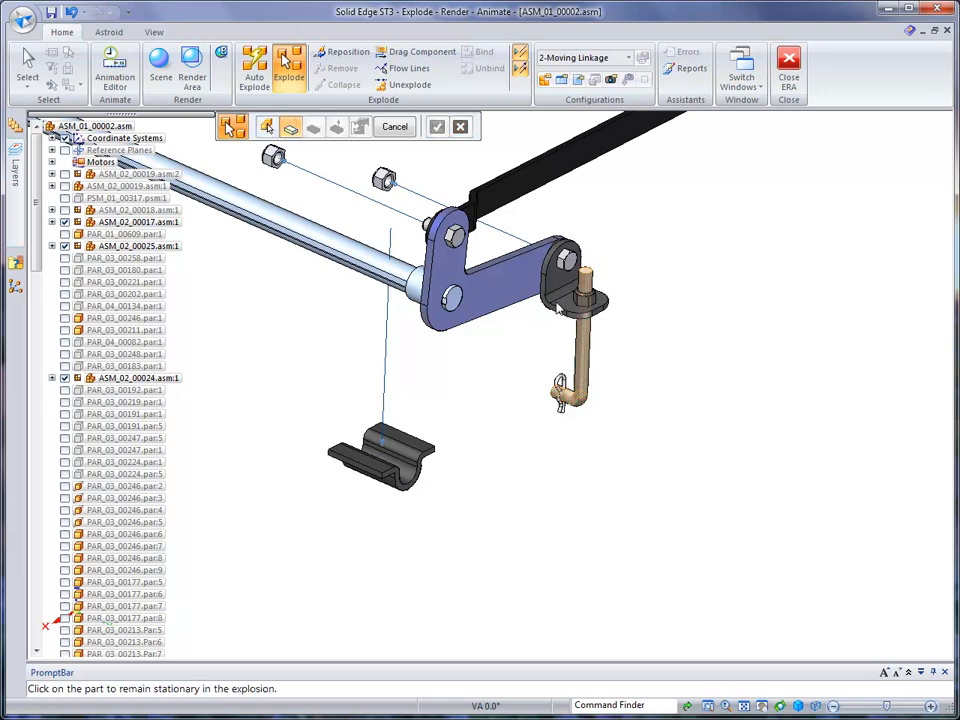
pyautogui.click(574, 312)
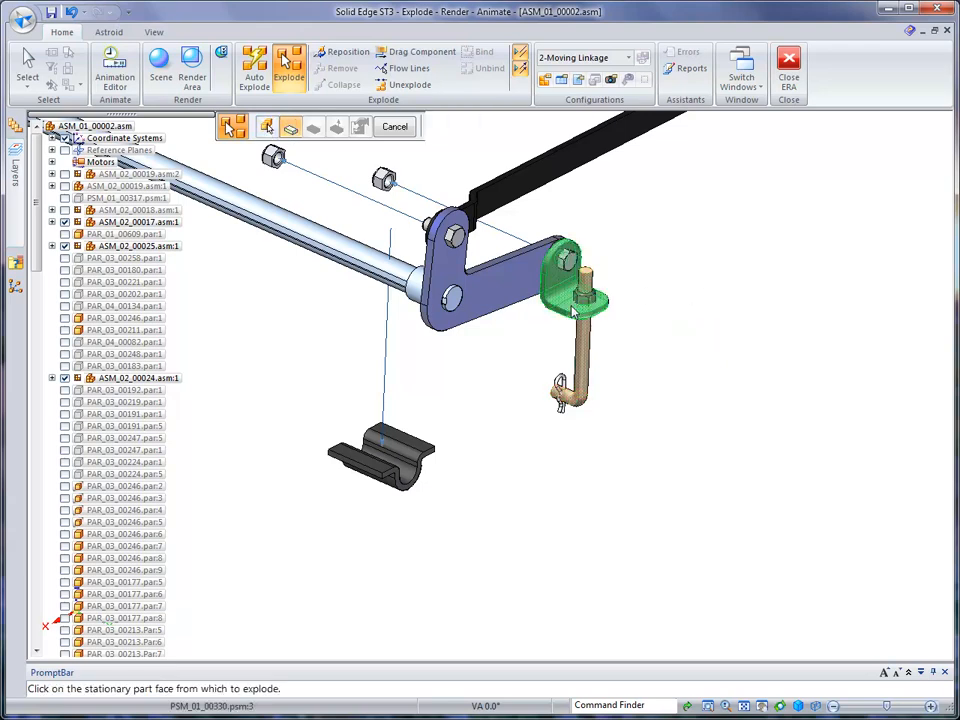
pyautogui.rightClick(578, 312)
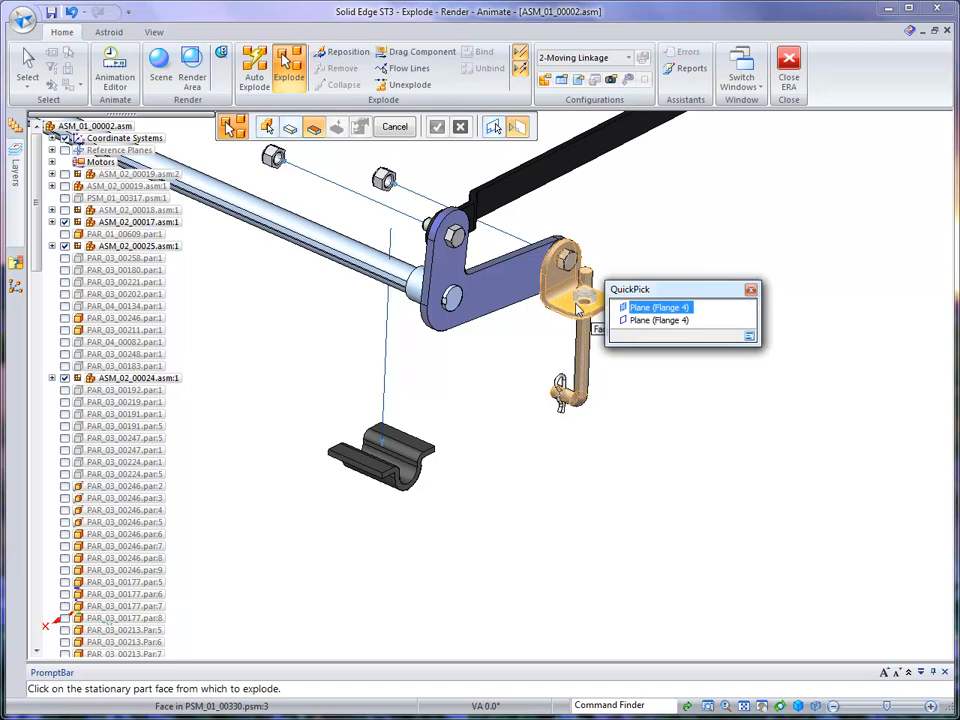
pyautogui.click(624, 326)
pyautogui.click(688, 428)
pyautogui.rightClick(688, 422)
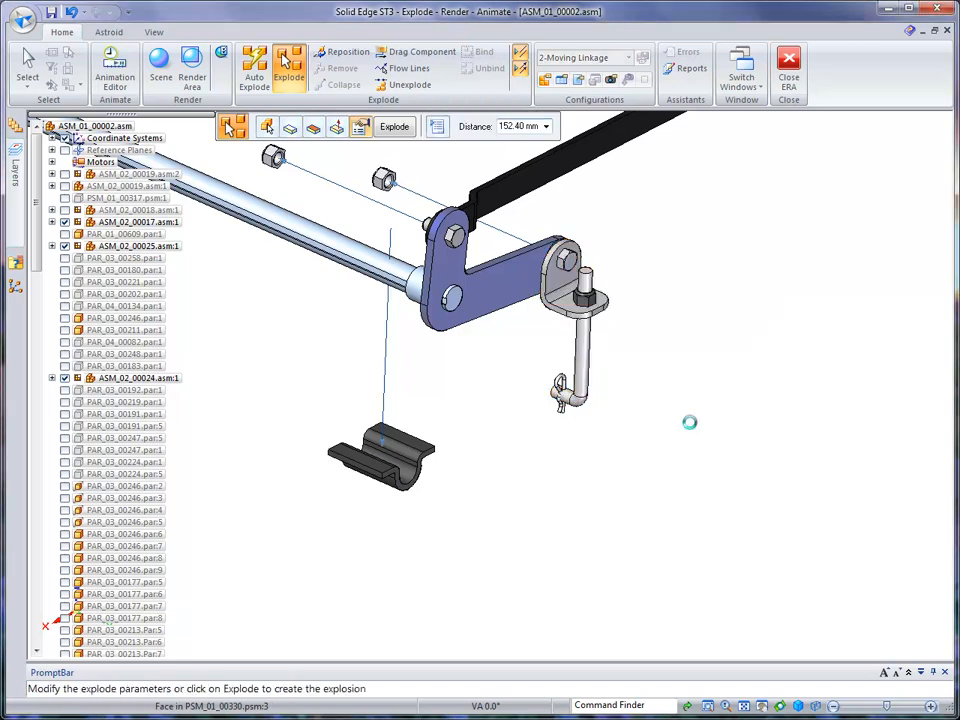
pyautogui.rightClick(691, 423)
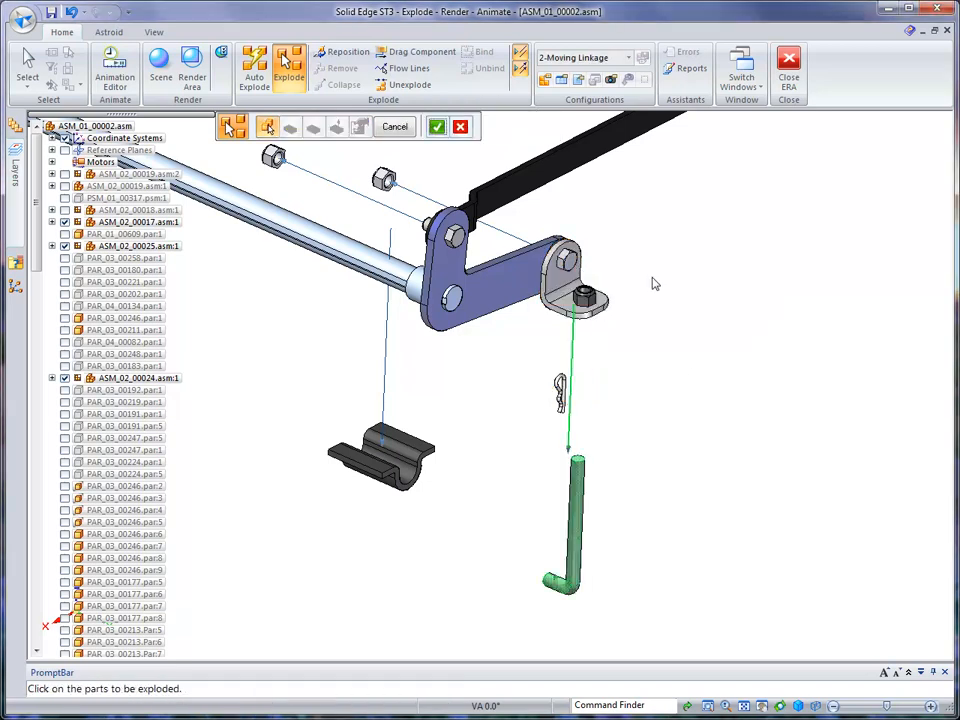
pyautogui.click(461, 127)
# Explode the nut on the angle bracket upward by 152.40 mm from the bracket's horizontal flange
pyautogui.click(586, 297)
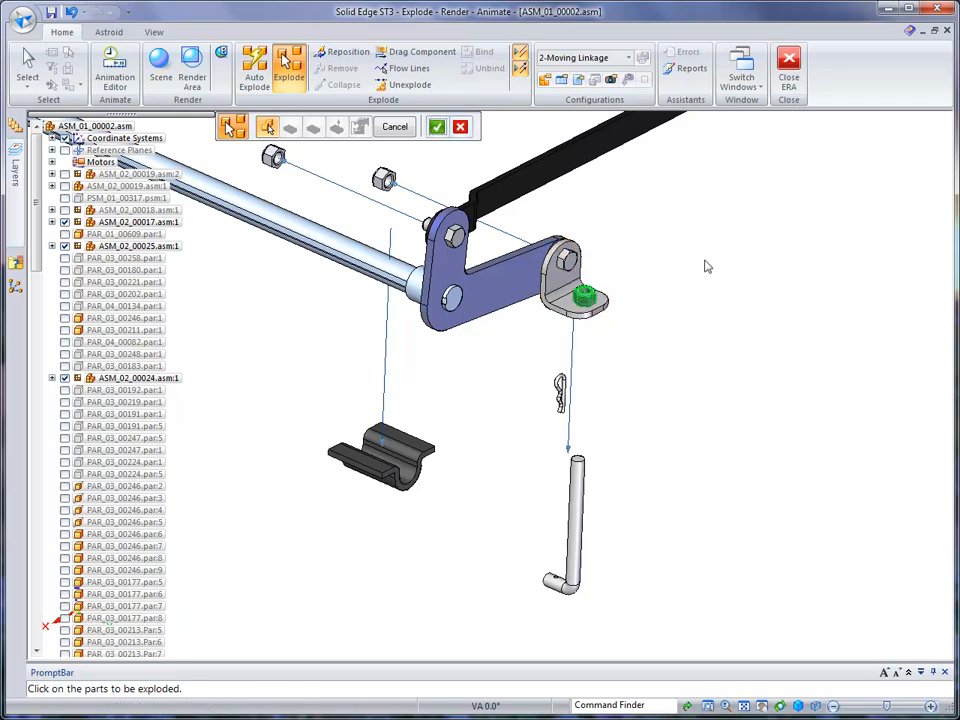
pyautogui.rightClick(735, 243)
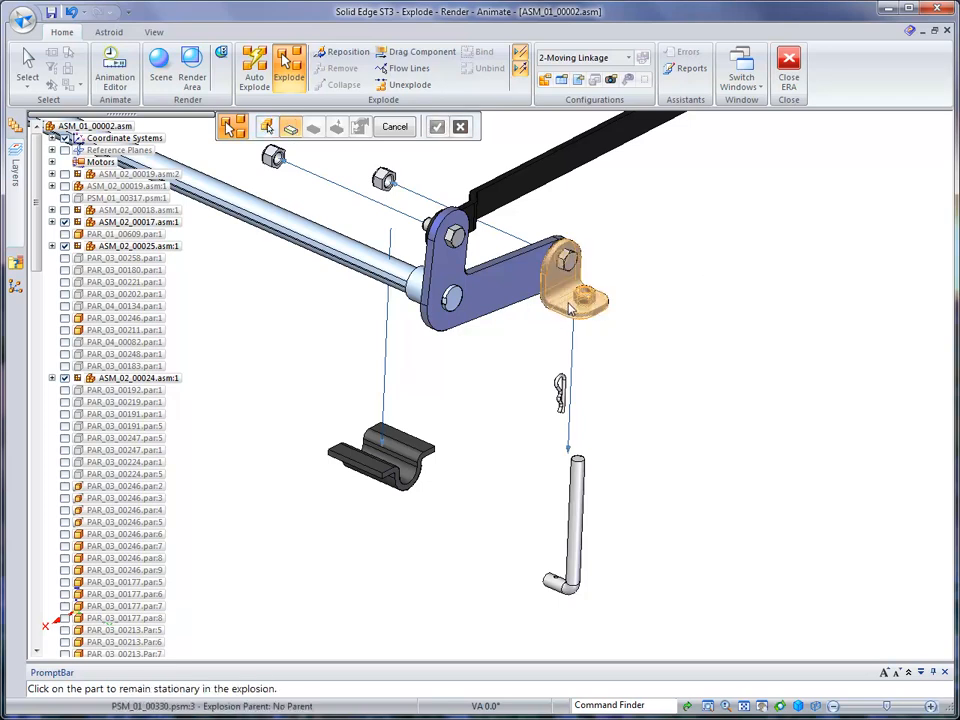
pyautogui.click(570, 308)
pyautogui.click(576, 296)
pyautogui.click(700, 268)
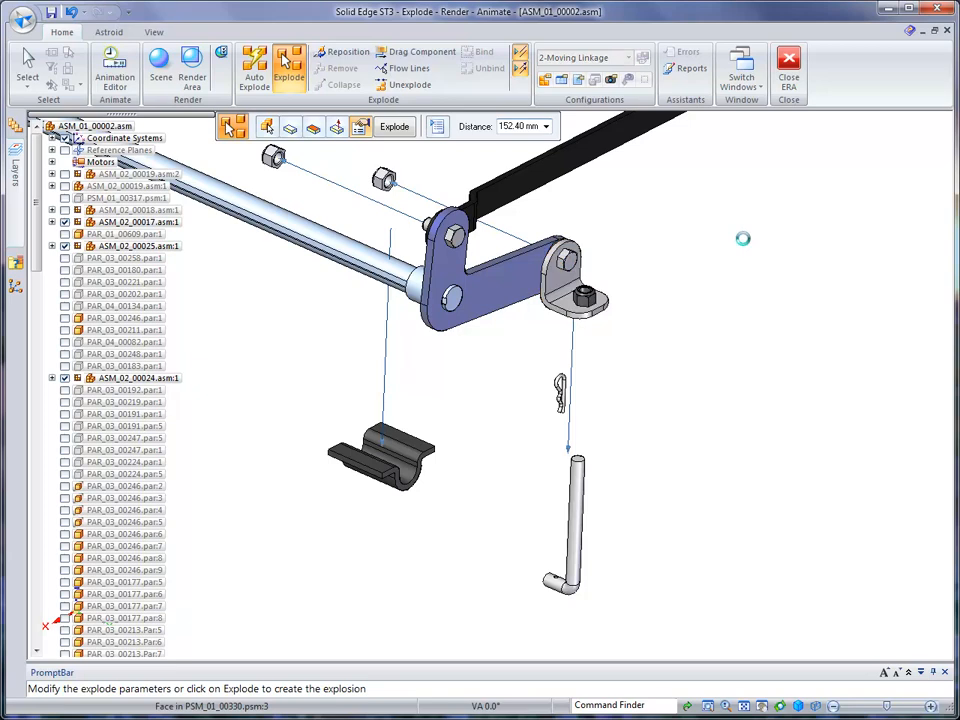
pyautogui.rightClick(743, 239)
pyautogui.rightClick(750, 244)
pyautogui.moveTo(778, 268); pyautogui.dragTo(362, 324, button='middle')
pyautogui.click(460, 127)
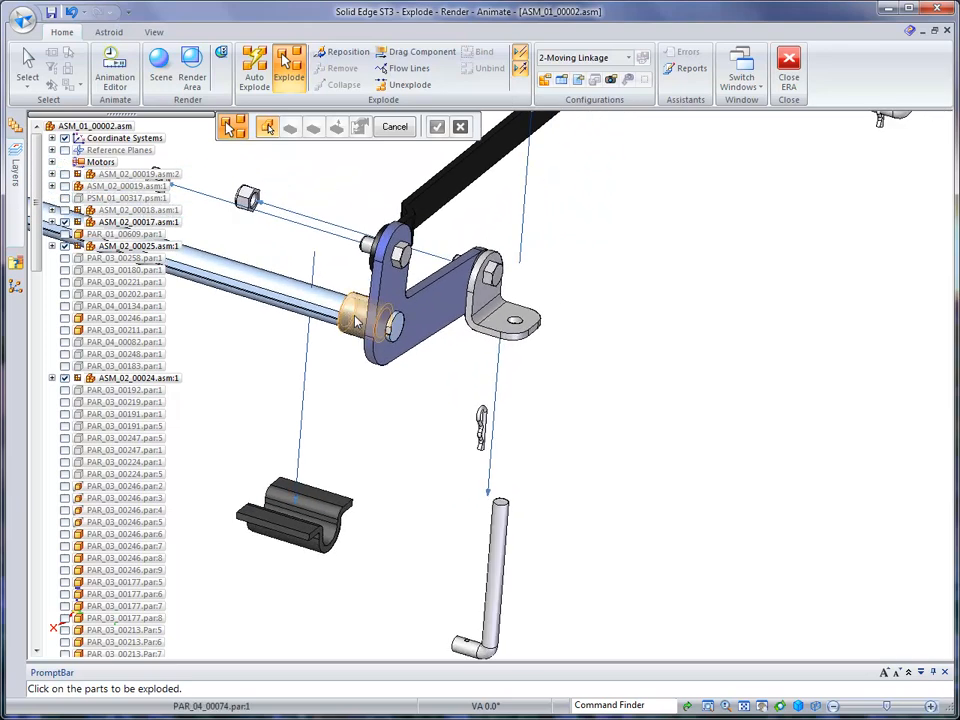
# Explode the bushing, bell-crank lever, its bolt, the washer, the angle bracket and its bolt outward from the link bar's broad face, spread evenly at 152.40 mm
pyautogui.click(355, 320)
pyautogui.click(447, 316)
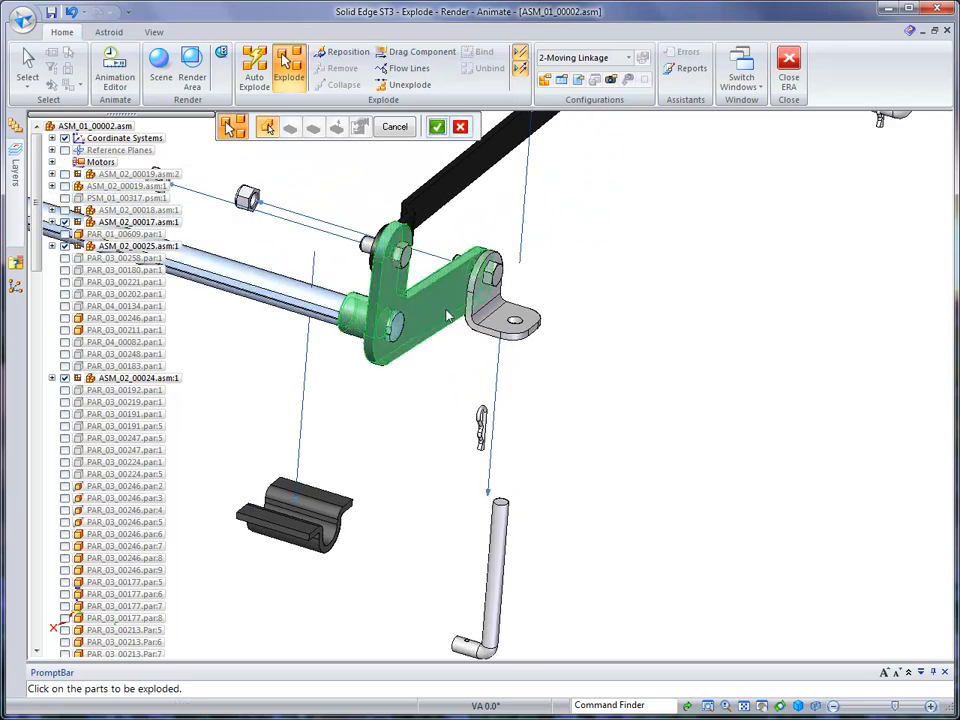
pyautogui.click(403, 256)
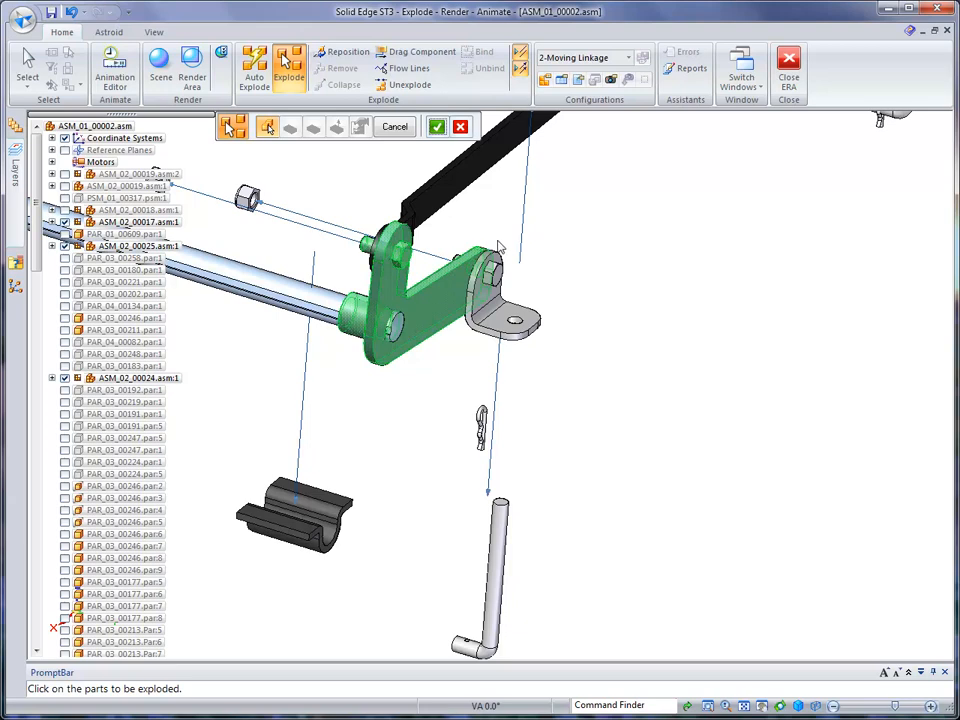
pyautogui.rightClick(481, 268)
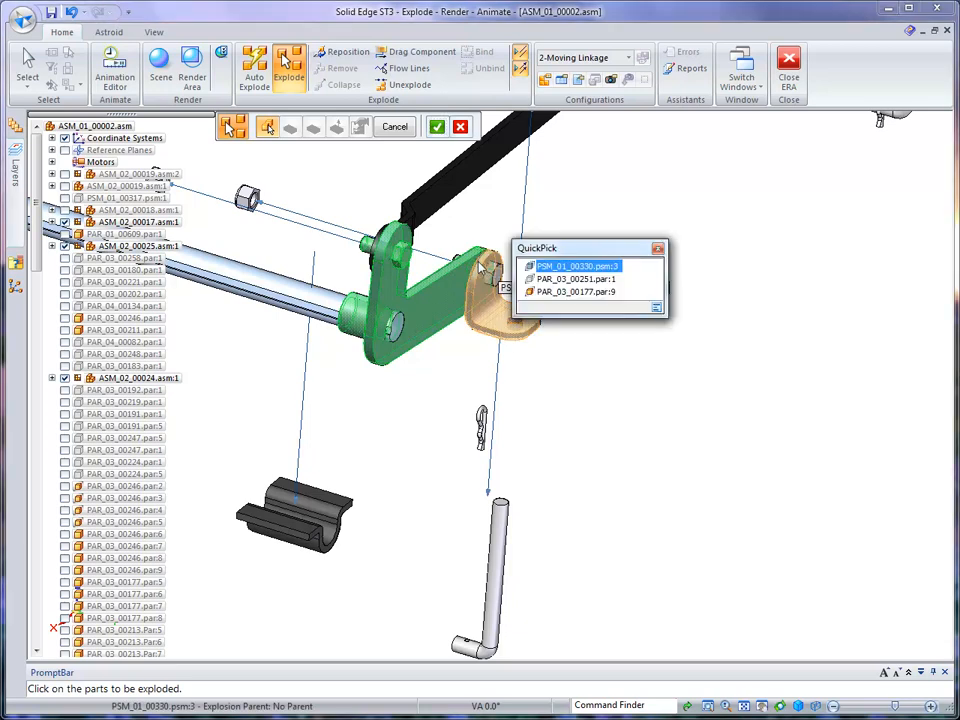
pyautogui.click(542, 279)
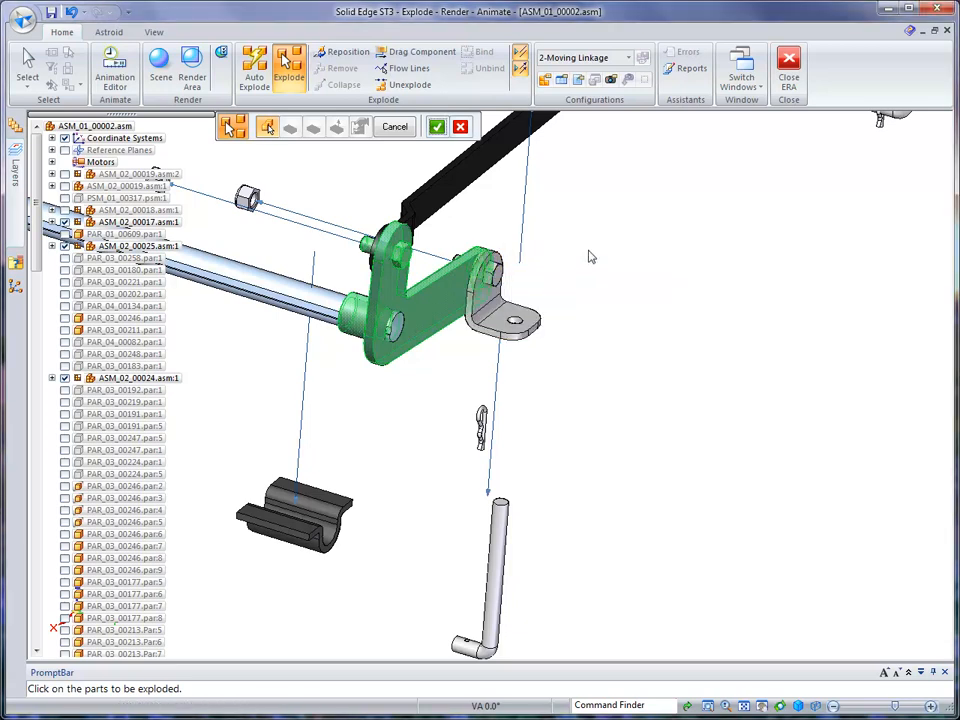
pyautogui.click(505, 295)
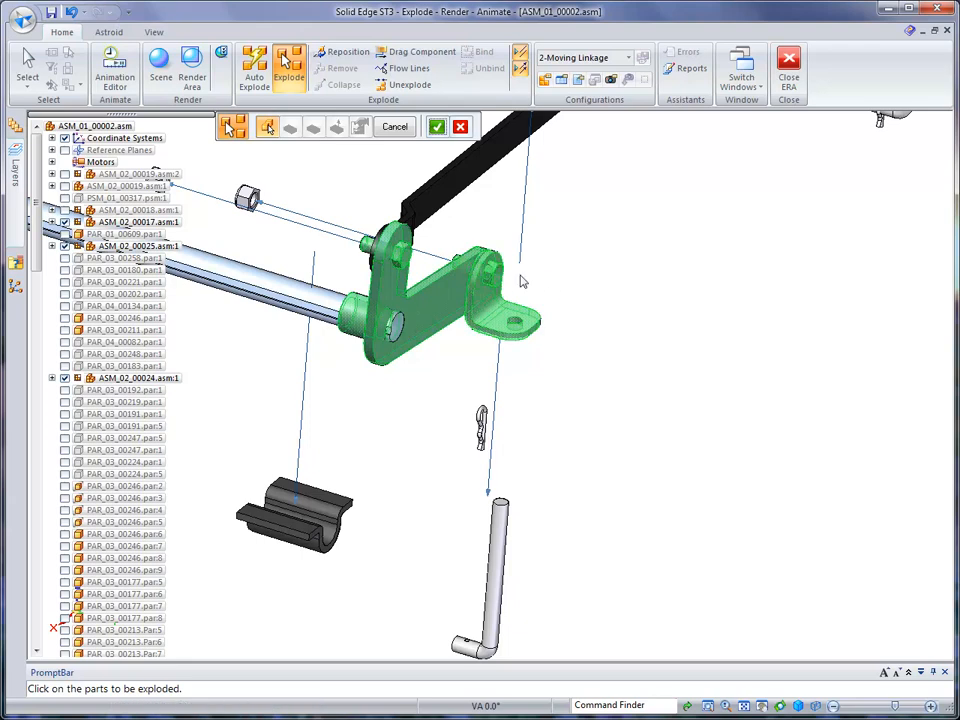
pyautogui.rightClick(661, 232)
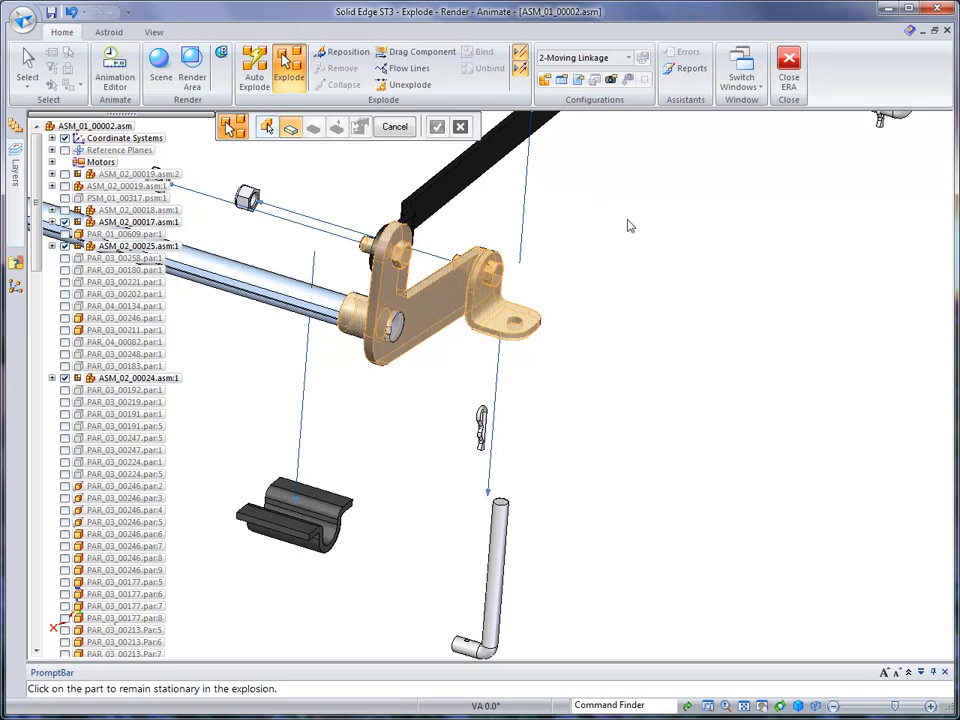
pyautogui.click(494, 153)
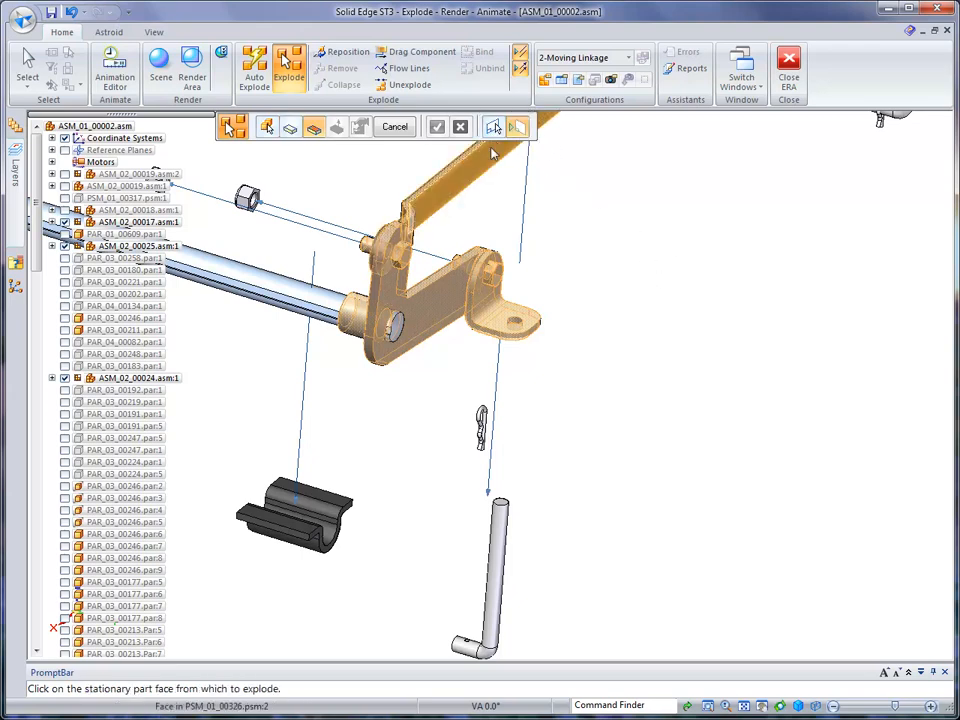
pyautogui.click(488, 163)
pyautogui.click(506, 172)
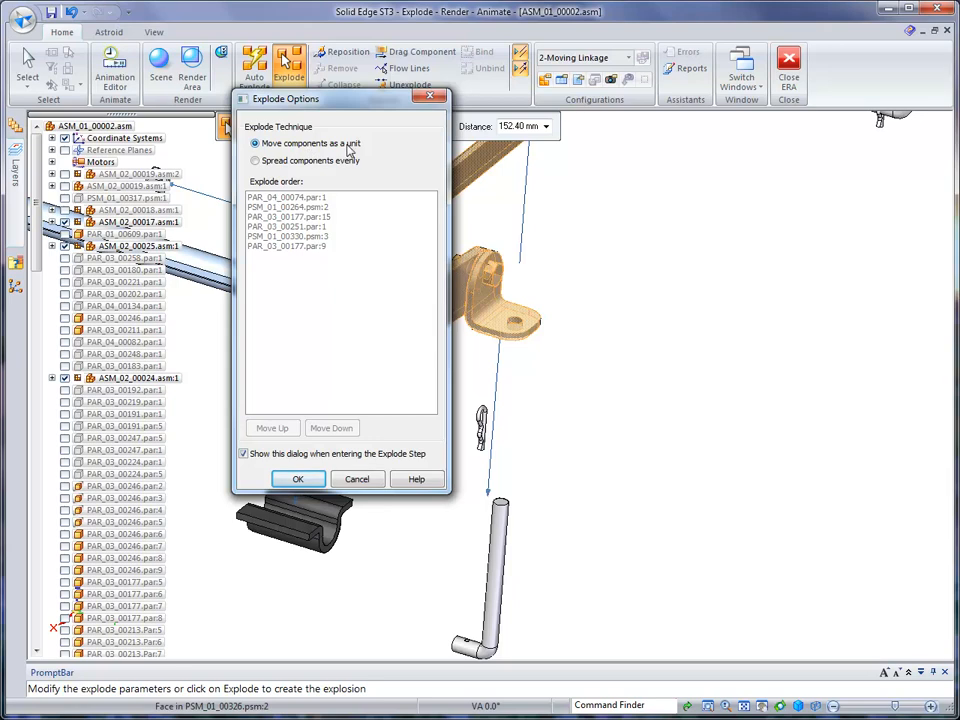
pyautogui.click(264, 165)
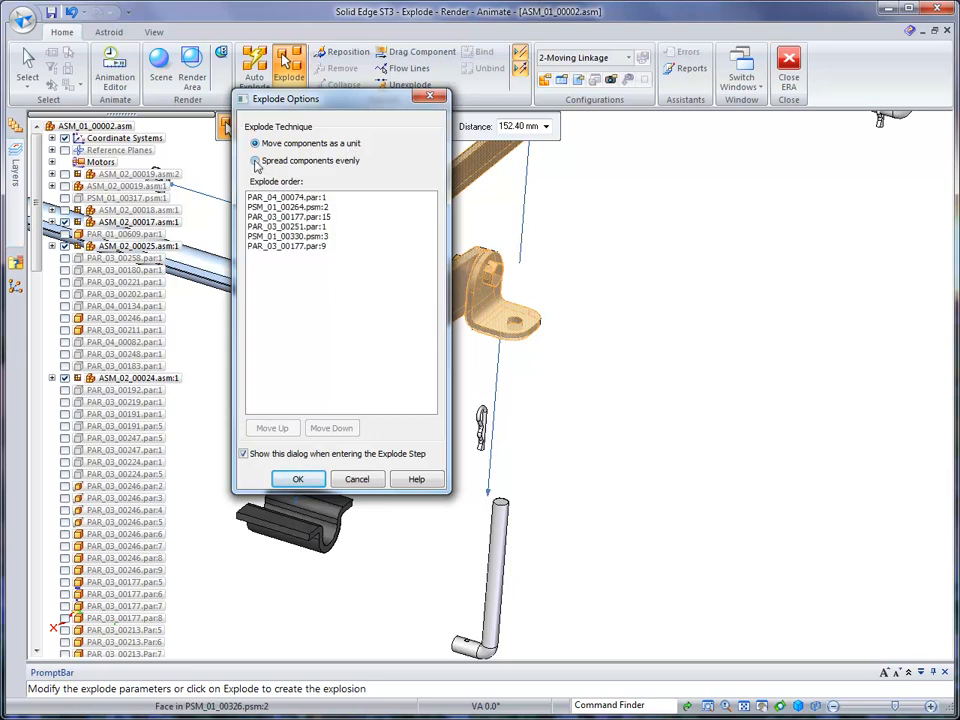
pyautogui.click(298, 478)
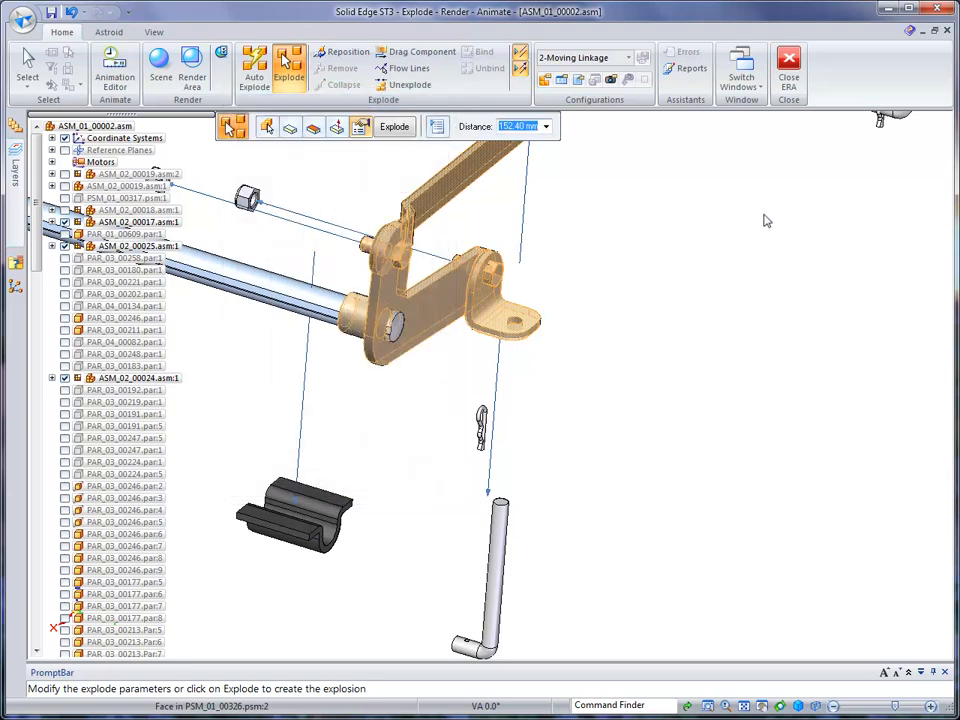
pyautogui.rightClick(763, 218)
pyautogui.scroll(-2, 766, 217)
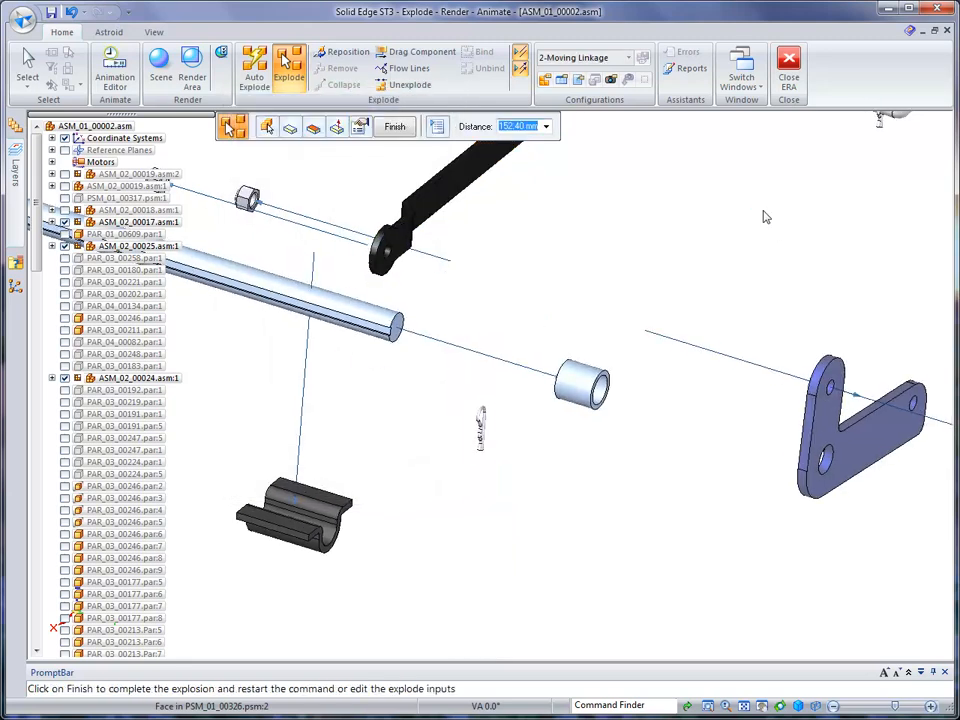
pyautogui.scroll(-5, 765, 216)
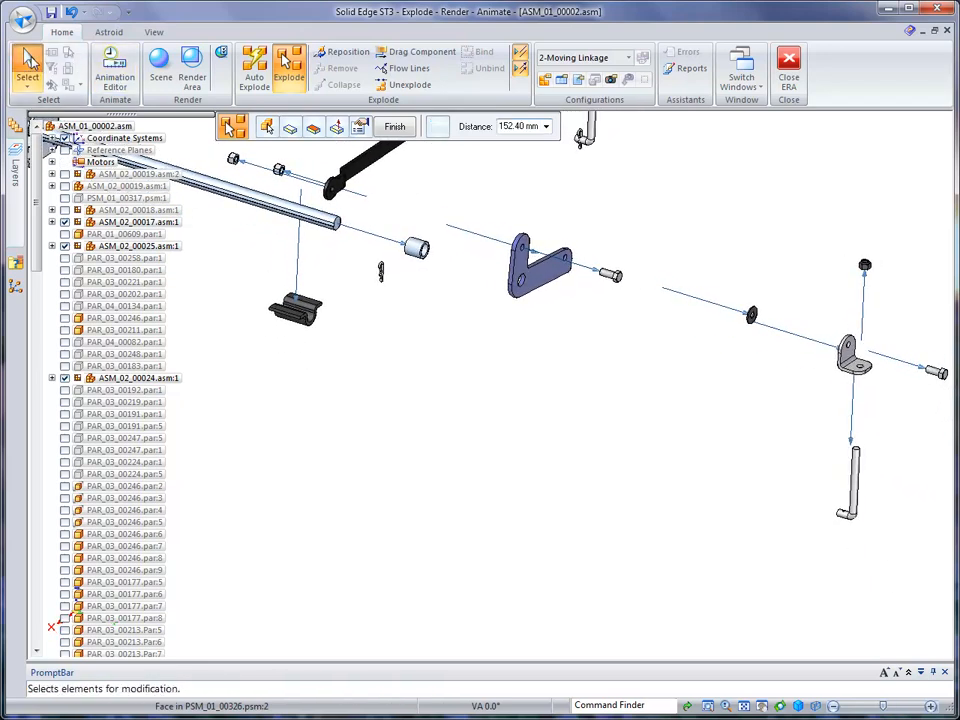
pyautogui.click(27, 65)
# Drag the exploded saddle bracket about -90 mm along Y and about -94 mm along Z, away from the cross tube
pyautogui.moveTo(670, 182); pyautogui.dragTo(640, 160, button='middle')
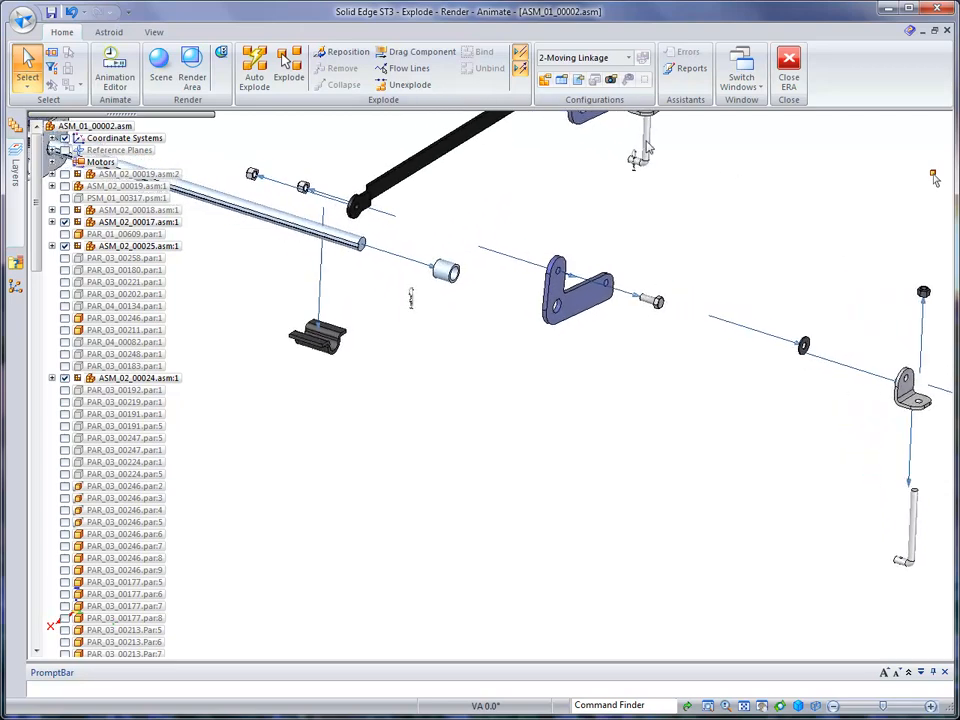
pyautogui.click(426, 54)
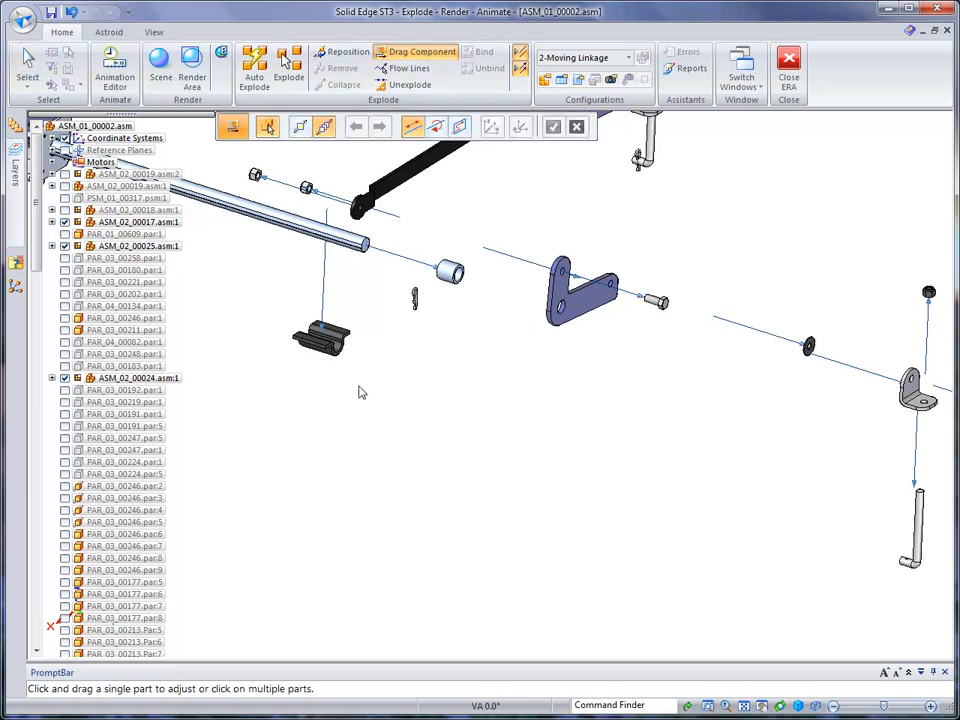
pyautogui.click(321, 338)
pyautogui.rightClick(394, 453)
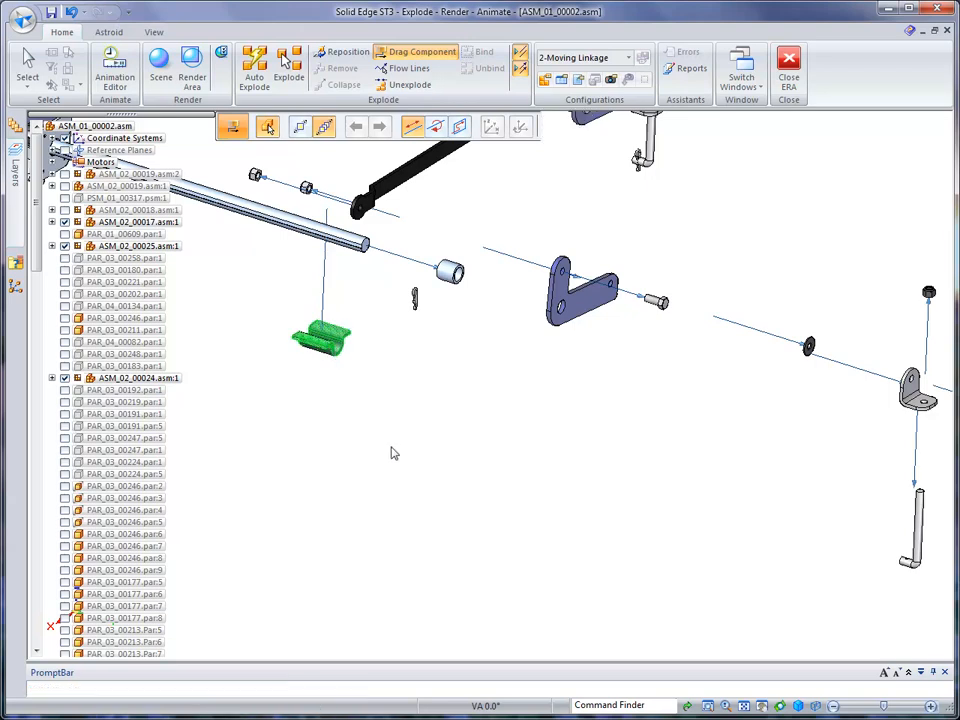
pyautogui.moveTo(363, 369); pyautogui.dragTo(304, 349)
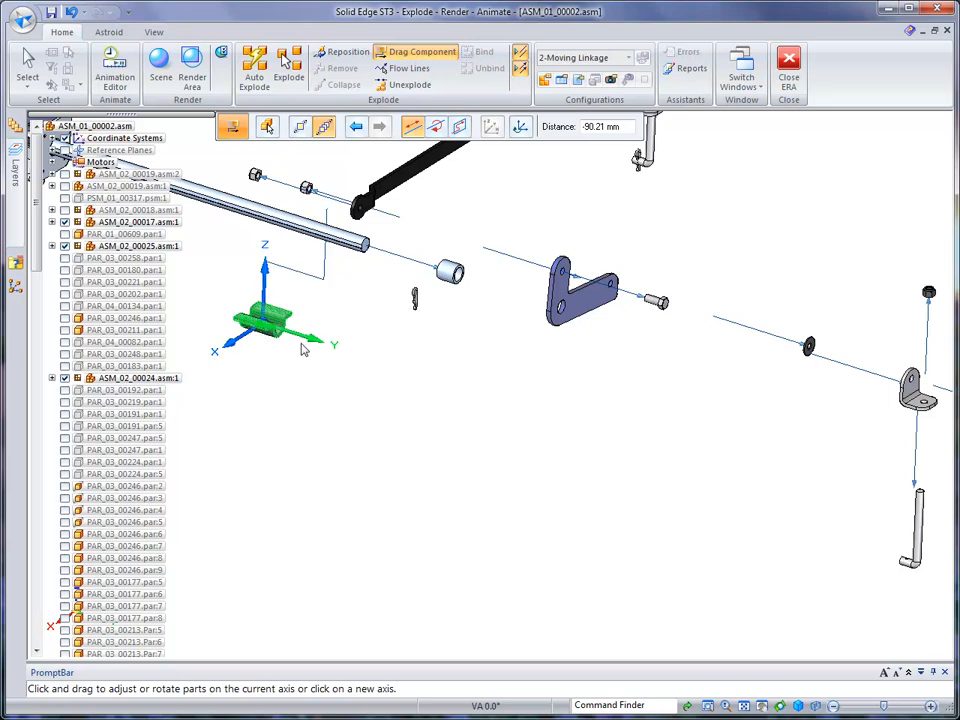
pyautogui.moveTo(266, 295); pyautogui.dragTo(255, 357)
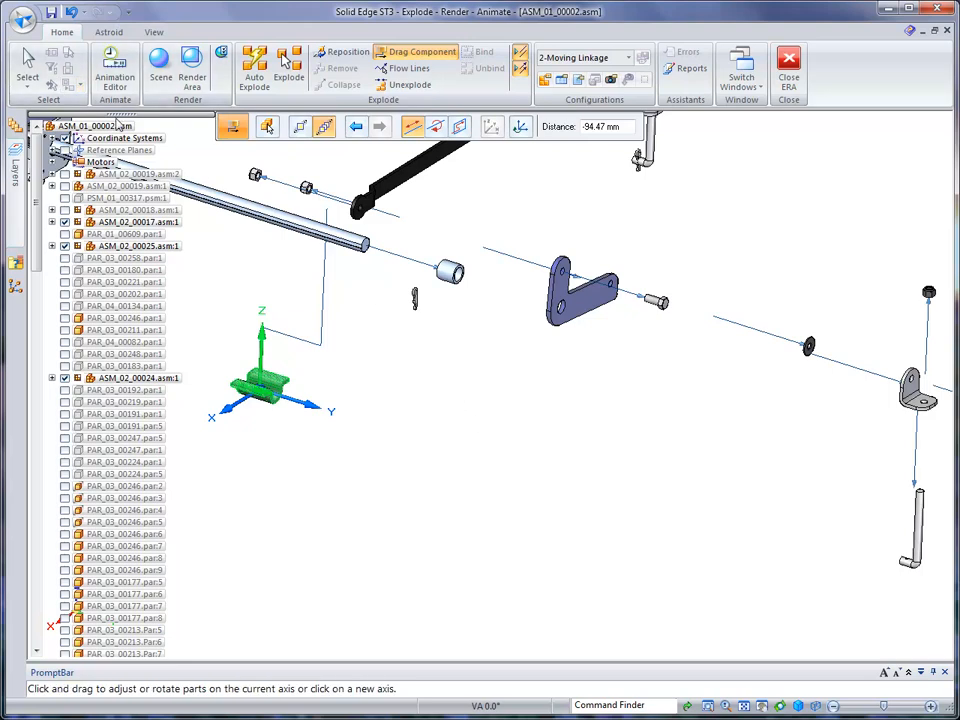
pyautogui.click(27, 62)
# Drag the exploded bell-crank lever and its dependent parts inward along the explode axis, closer to the bushing
pyautogui.click(422, 52)
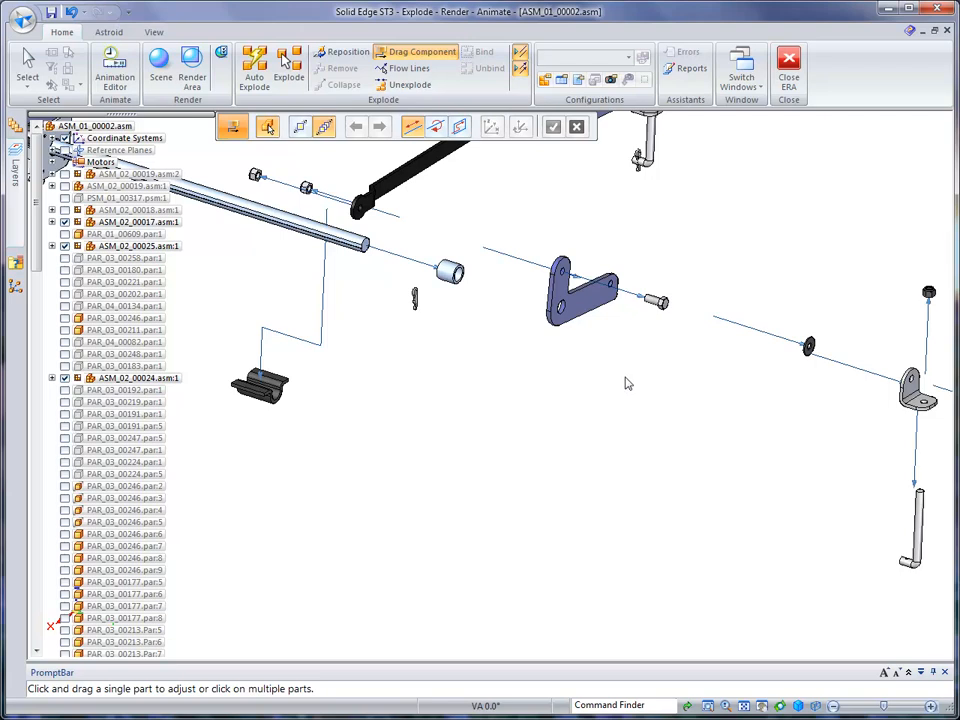
pyautogui.moveTo(588, 306); pyautogui.dragTo(553, 292)
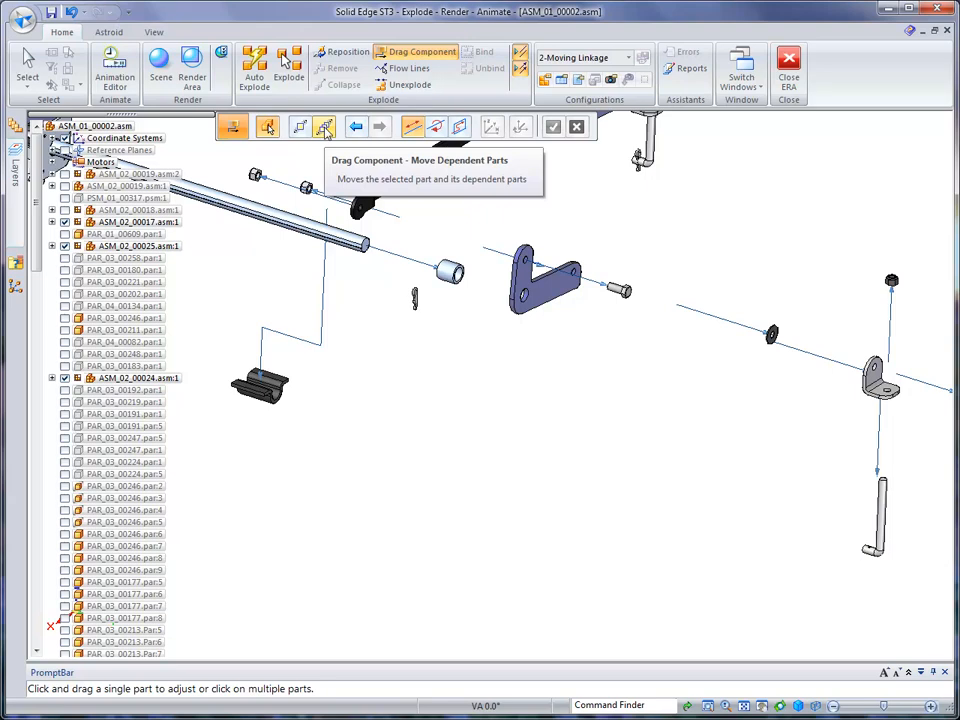
pyautogui.click(540, 282)
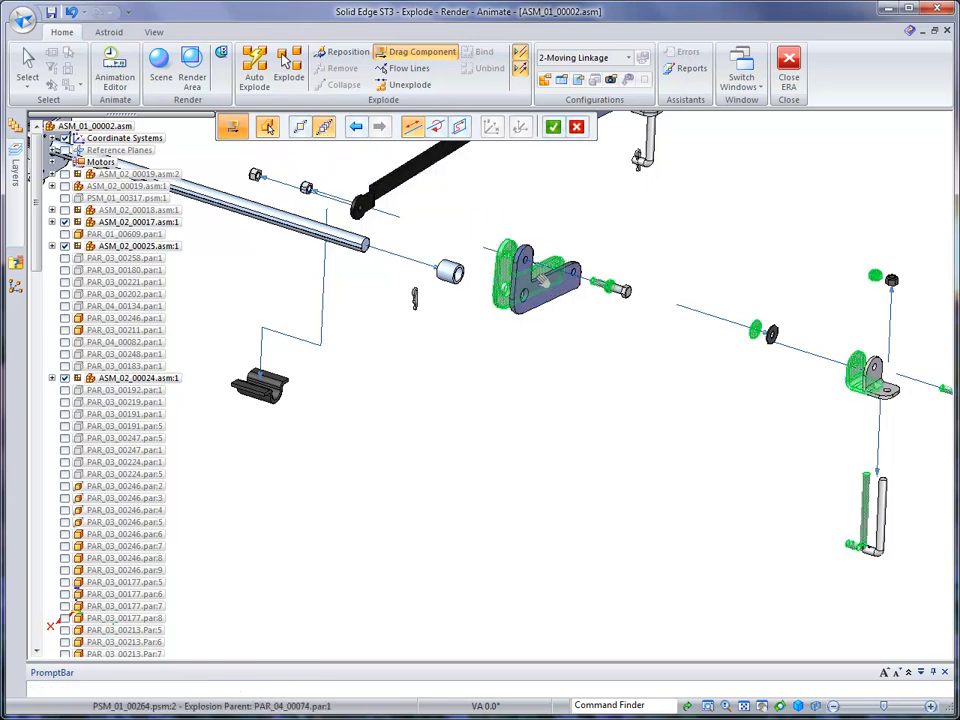
pyautogui.rightClick(617, 360)
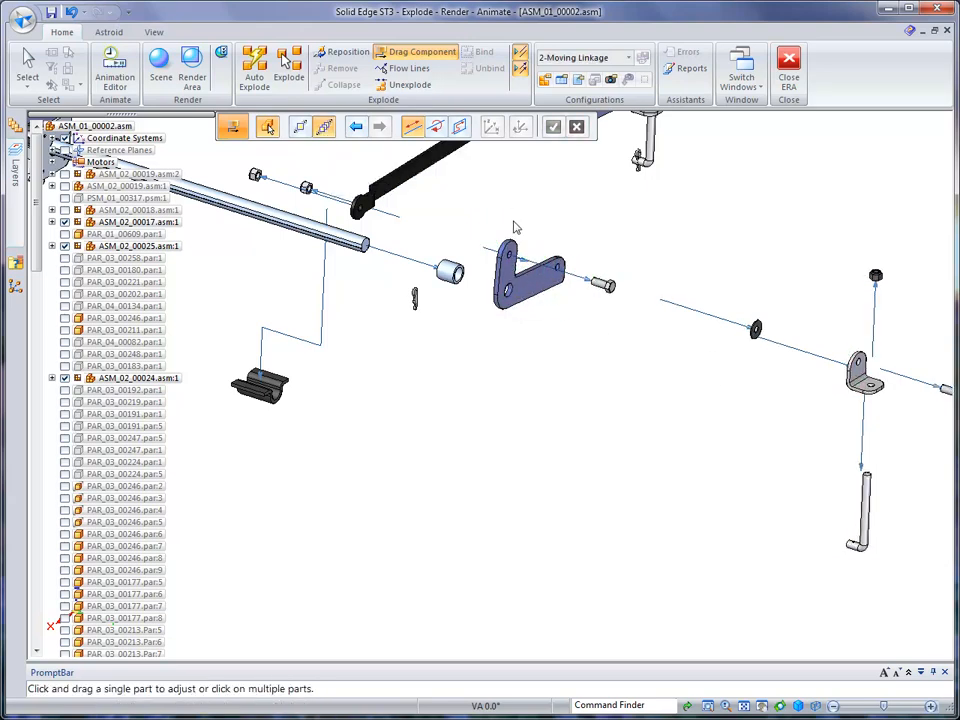
# Drag the washer and then the angle bracket, each with its dependent parts, inward along the explode axis to tighten the spacing
pyautogui.click(756, 331)
pyautogui.rightClick(766, 399)
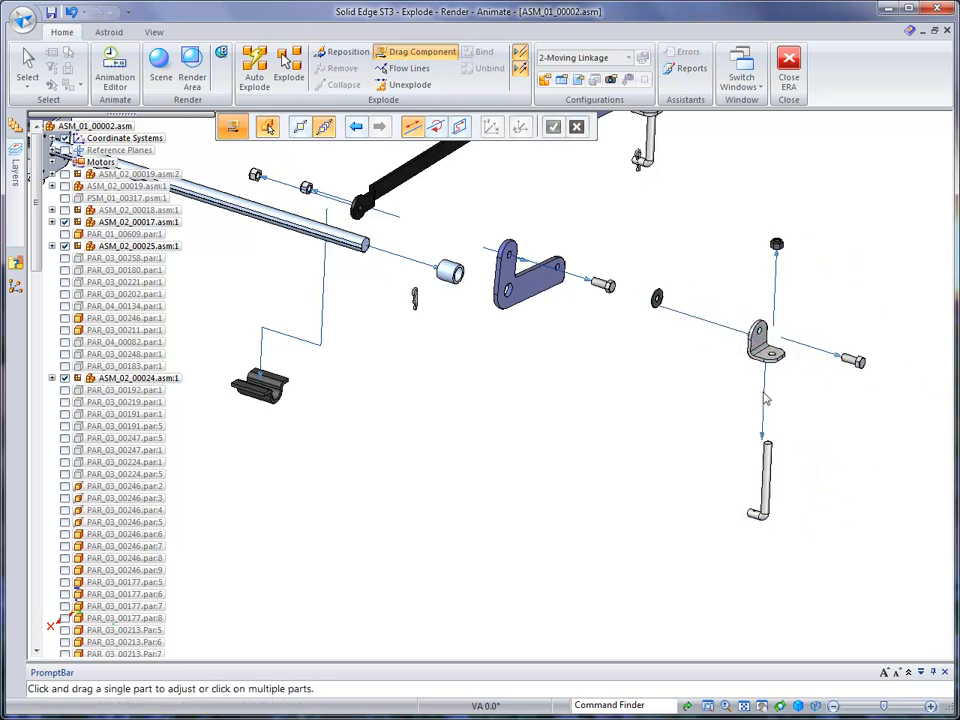
pyautogui.click(760, 345)
pyautogui.rightClick(700, 478)
pyautogui.moveTo(702, 476); pyautogui.dragTo(698, 426)
pyautogui.rightClick(698, 426)
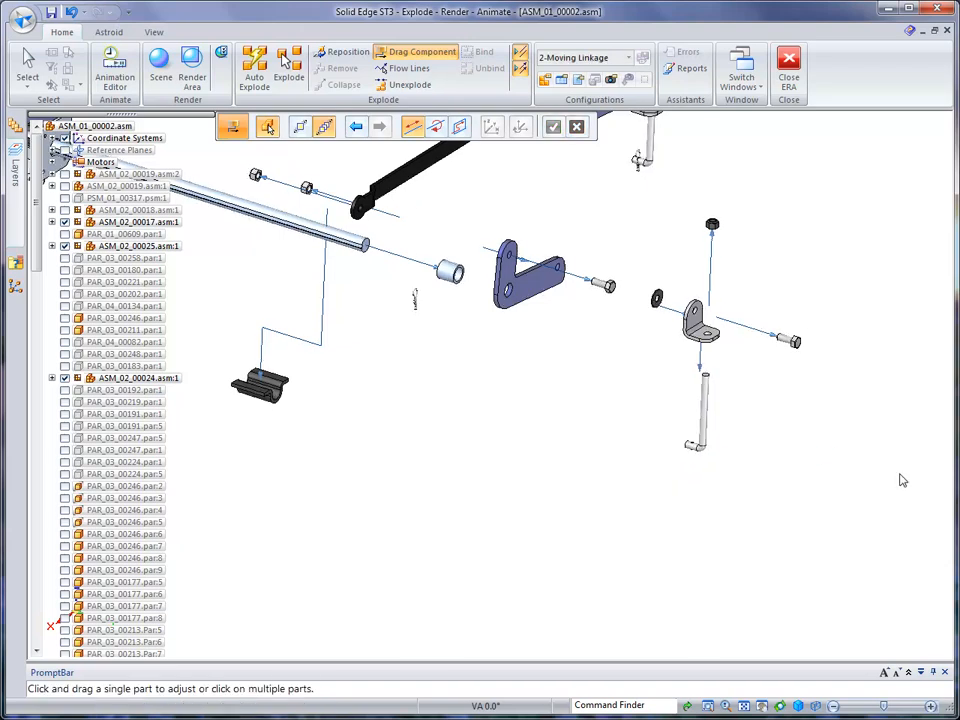
pyautogui.scroll(-3, 903, 480)
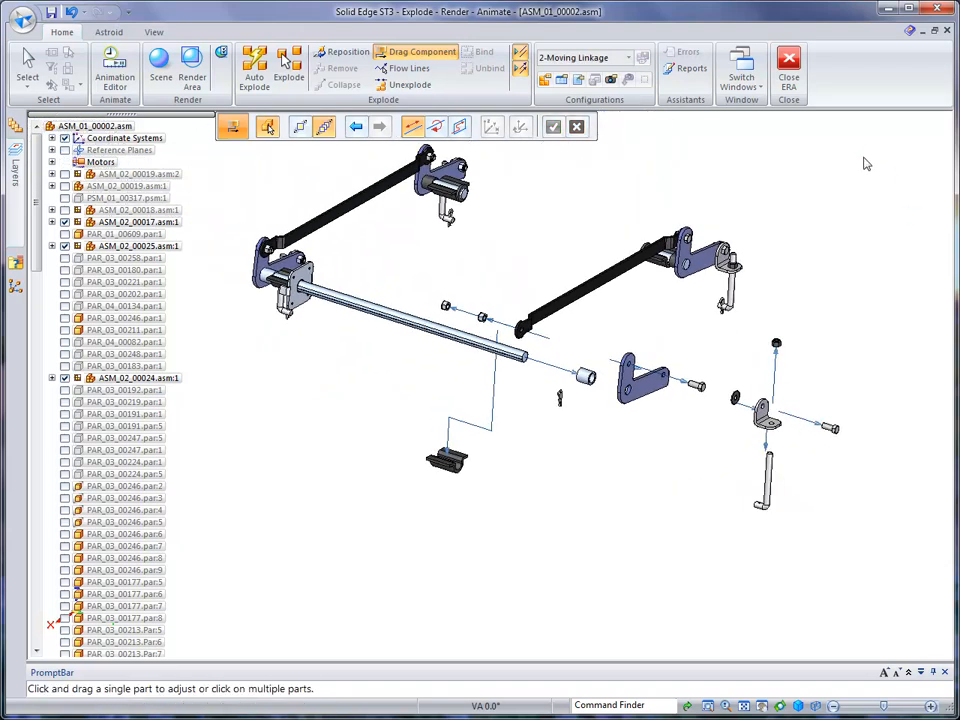
pyautogui.click(28, 66)
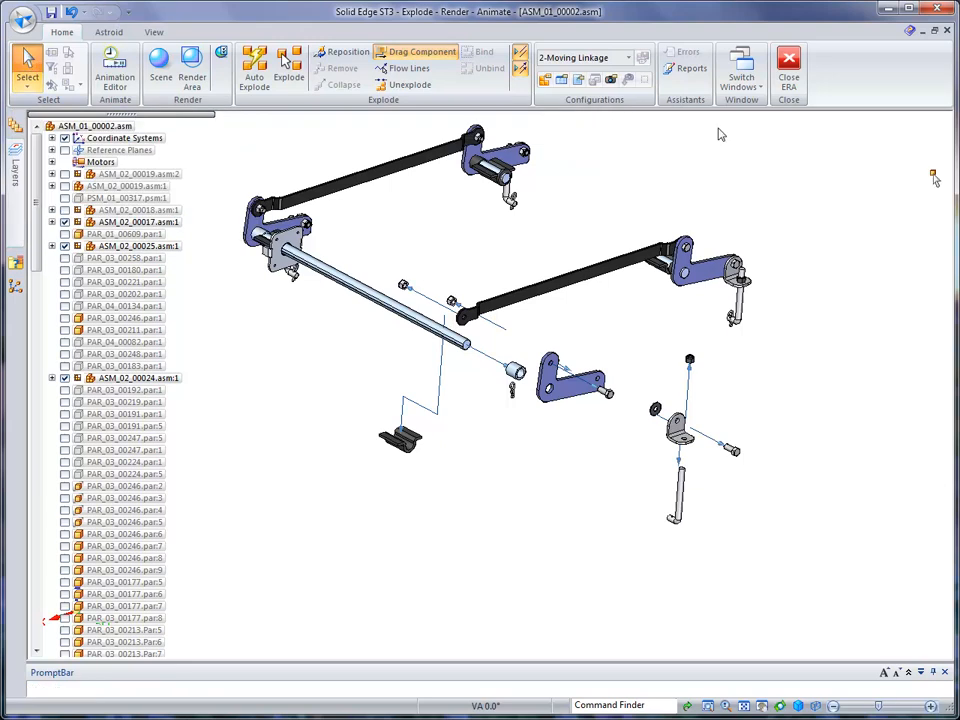
# Show the explosion structure in Explode PathFinder and expand Group 2, Group 3 and Group 6 to examine their parts
pyautogui.scroll(2, 876, 180)
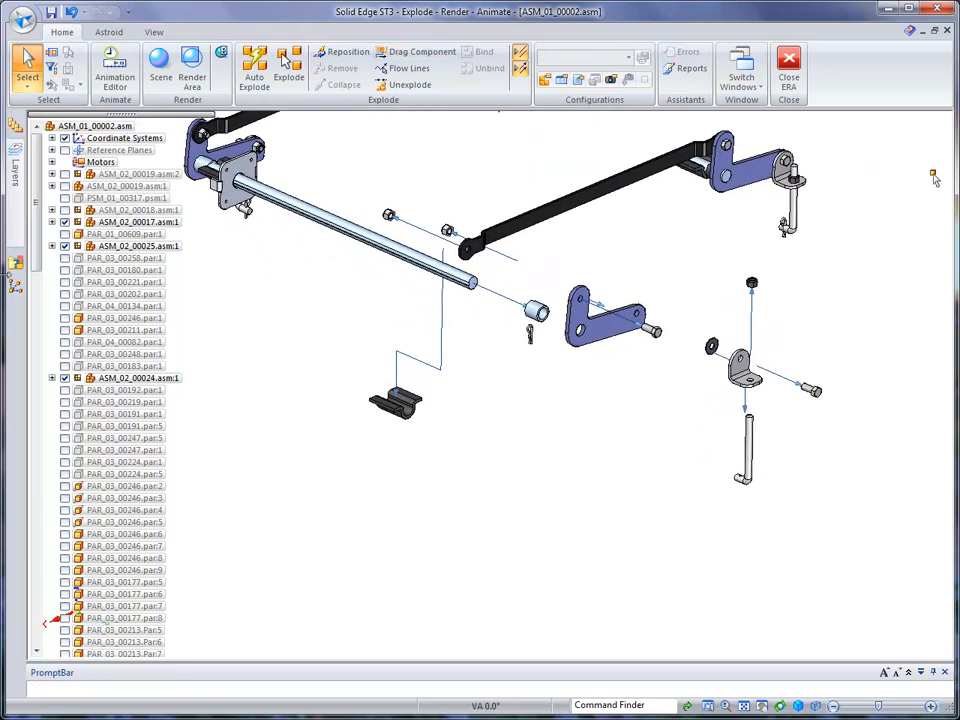
pyautogui.click(15, 286)
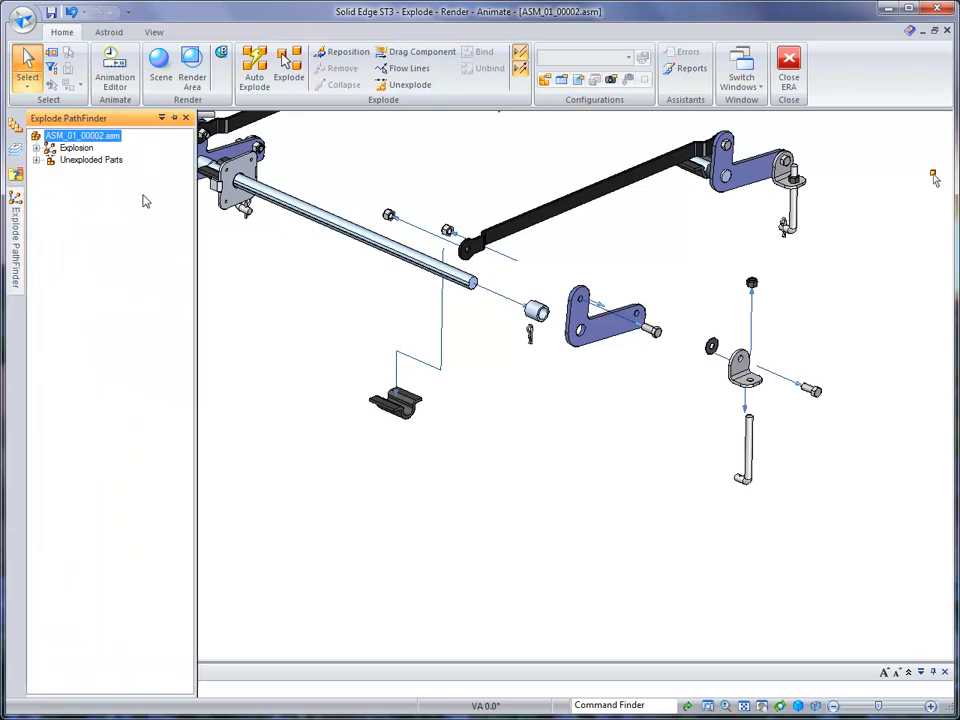
pyautogui.click(37, 148)
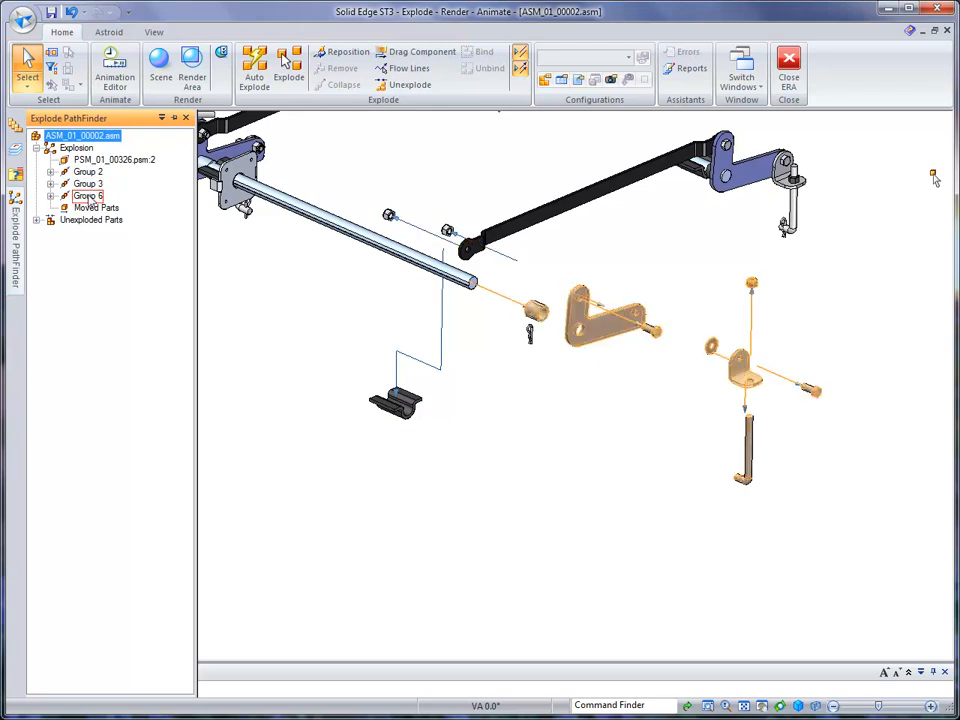
pyautogui.click(50, 172)
pyautogui.click(51, 196)
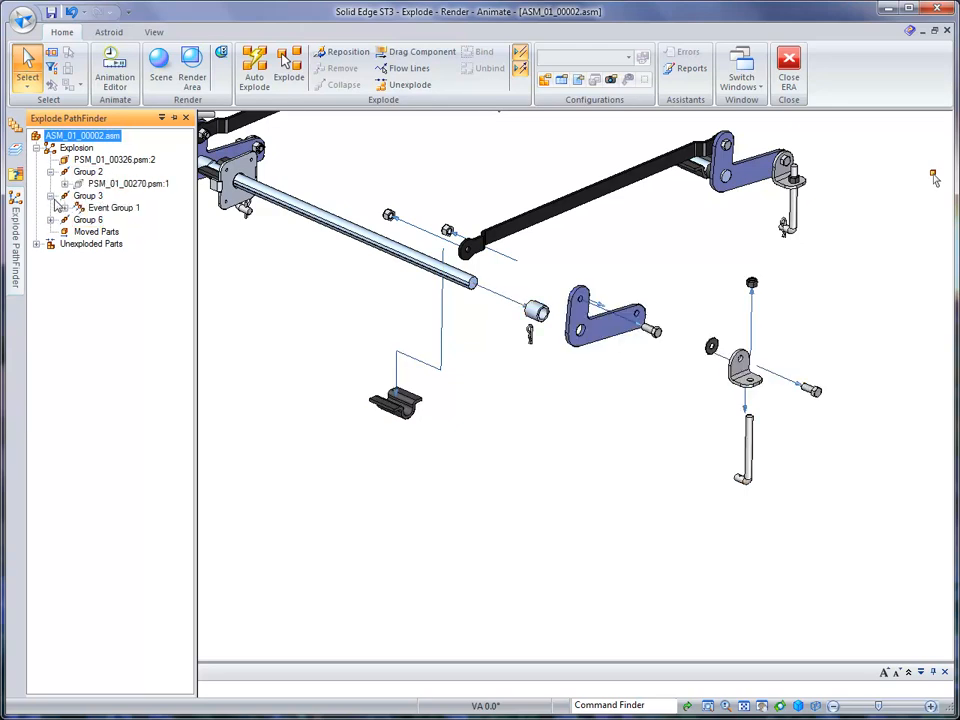
pyautogui.click(51, 220)
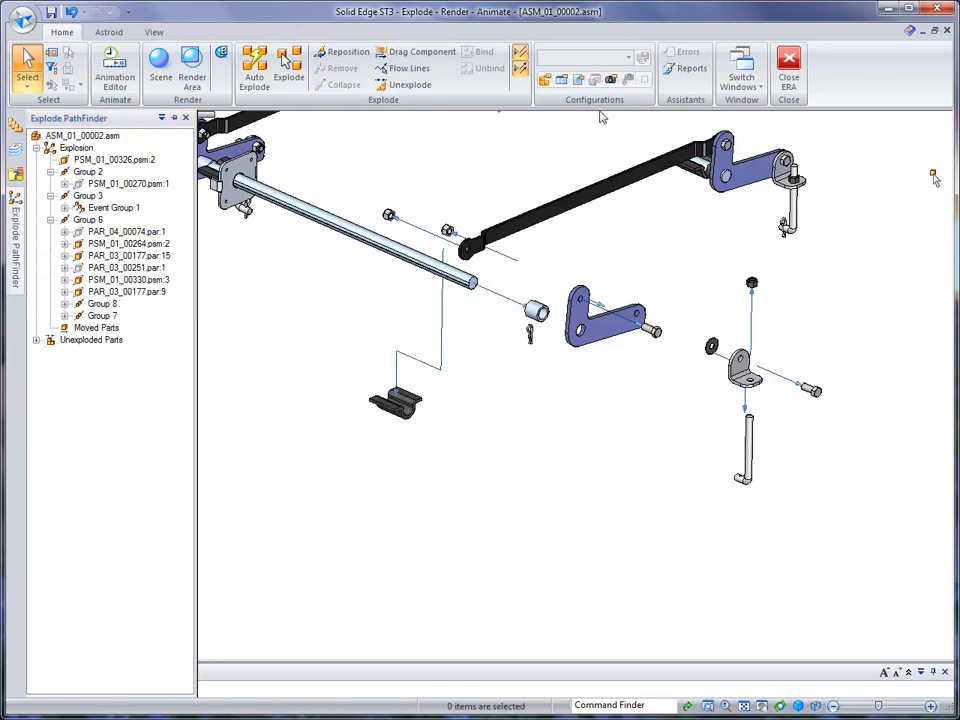
# Review the assembly's display configurations, select linkage explode, and close the list without applying it
pyautogui.click(545, 80)
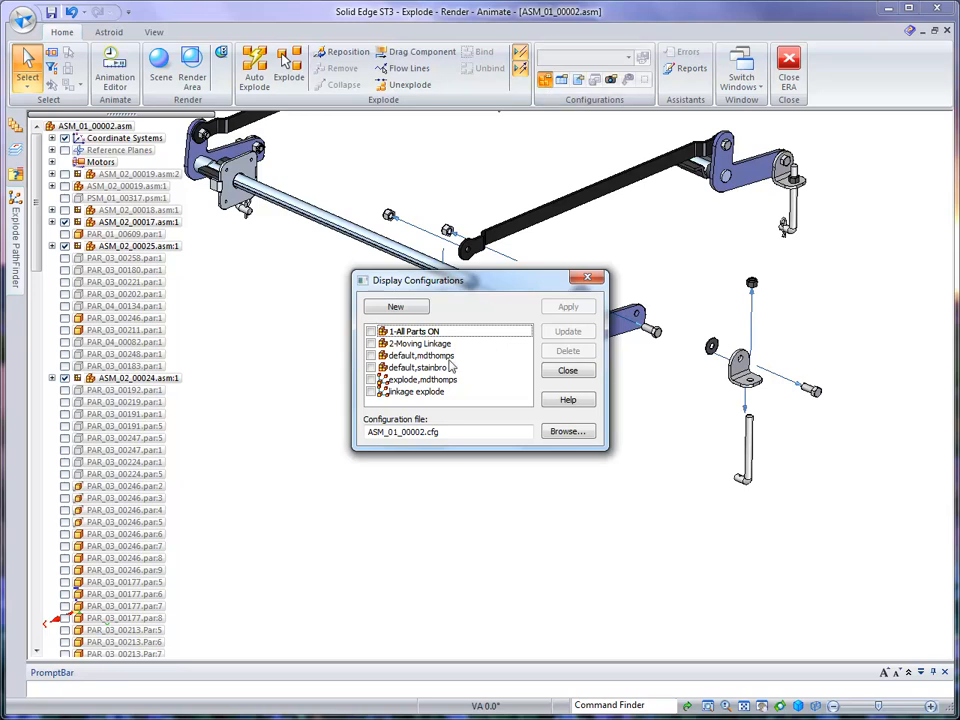
pyautogui.click(438, 392)
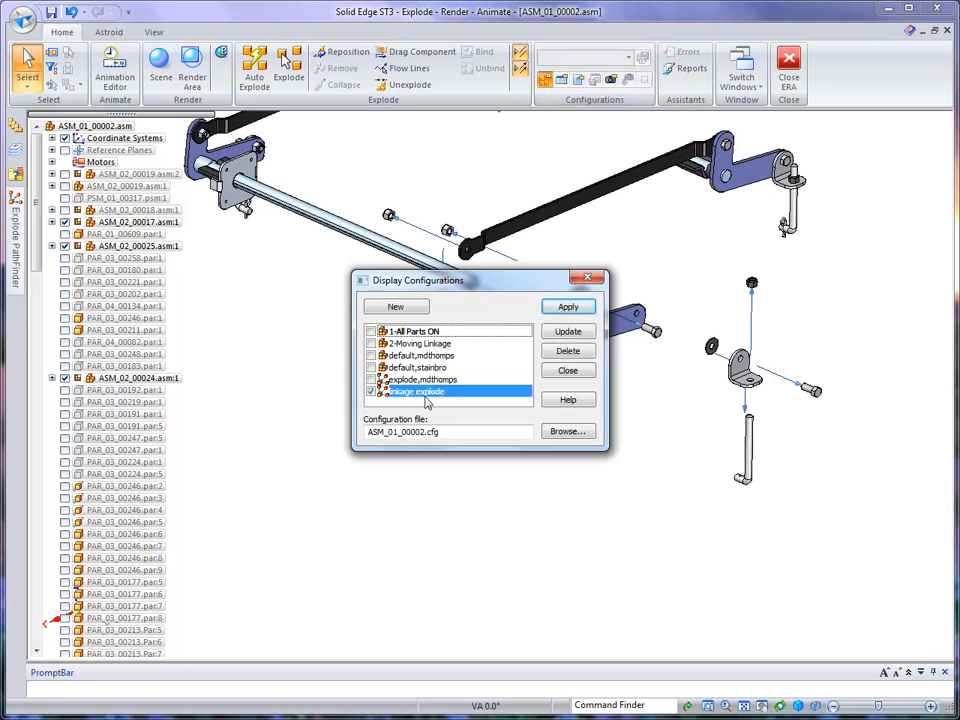
pyautogui.click(571, 371)
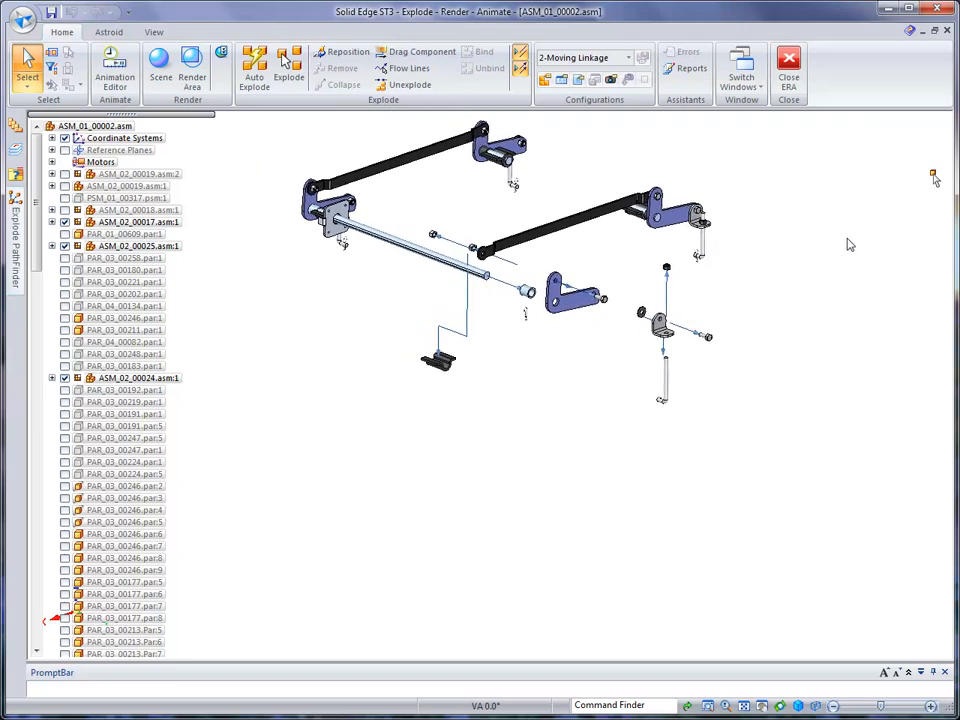
# Open the Animation Editor for the exploded linkage with the exploded corner in view above the timeline
pyautogui.click(116, 75)
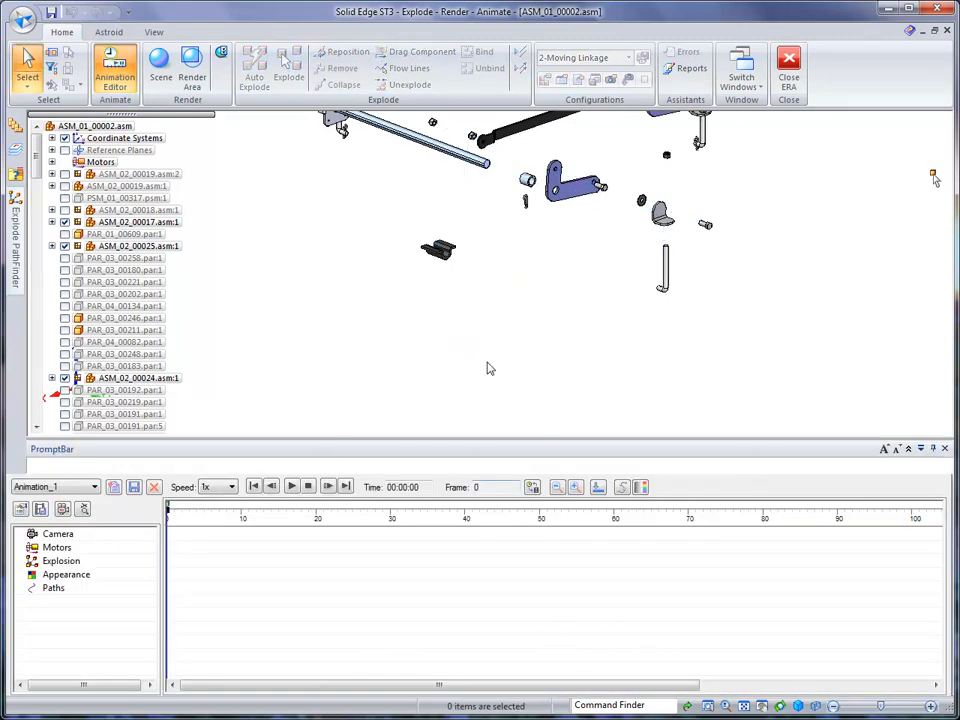
pyautogui.keyDown('shift'); pyautogui.moveTo(507, 353); pyautogui.dragTo(516, 445, button='middle'); pyautogui.keyUp('shift')
pyautogui.moveTo(806, 332); pyautogui.dragTo(785, 325, button='middle')
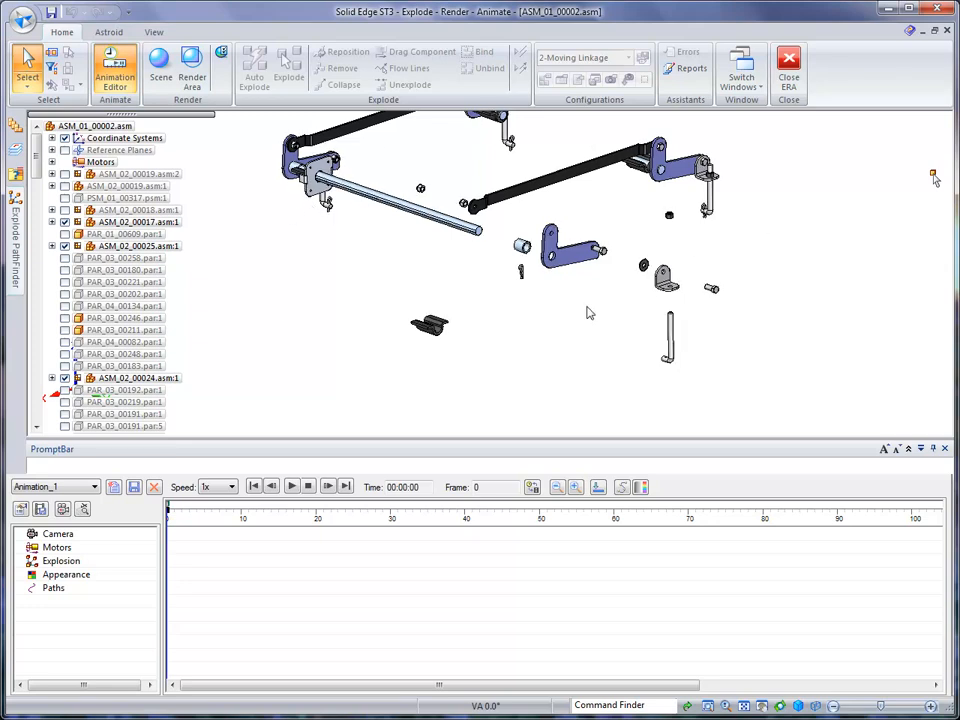
# Add the Motor 1 event to the animation timeline through the motor group's properties, with no analysis and motor limits used as duration
pyautogui.rightClick(58, 548)
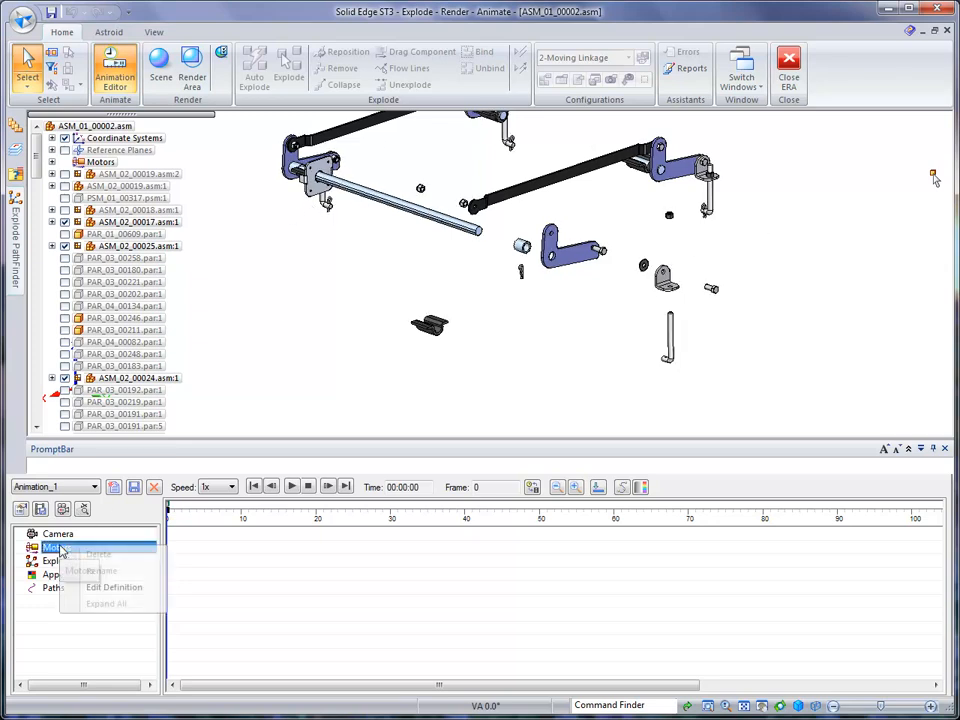
pyautogui.click(114, 587)
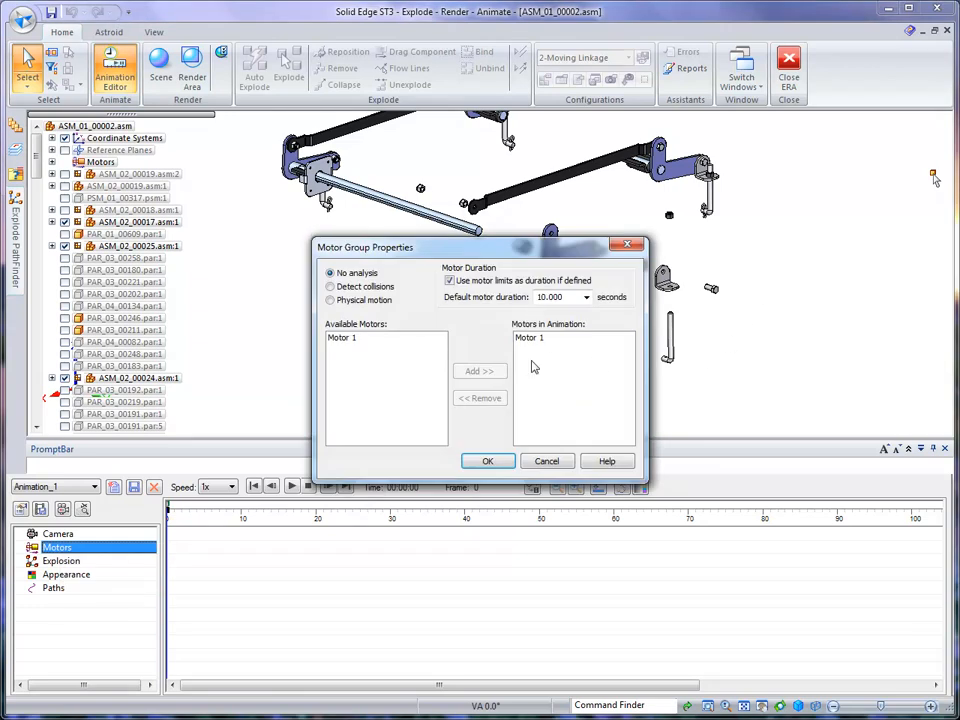
pyautogui.click(487, 461)
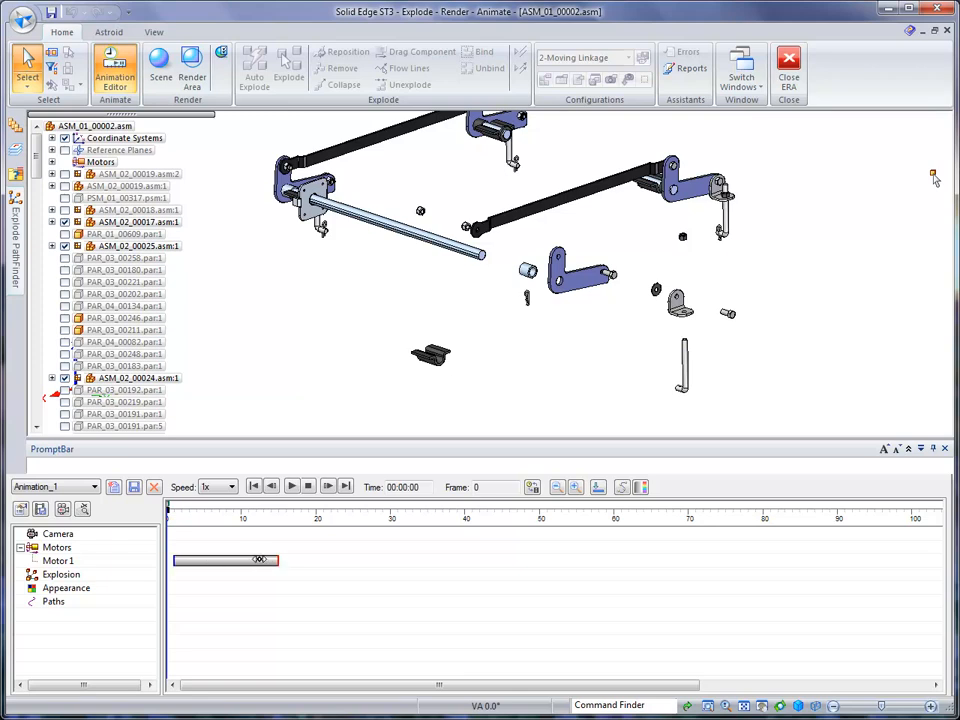
# Copy the Motor 1 duration bar, insert it as a mirrored copy on the same track, and move it directly against the original's end
pyautogui.click(255, 561)
pyautogui.rightClick(255, 562)
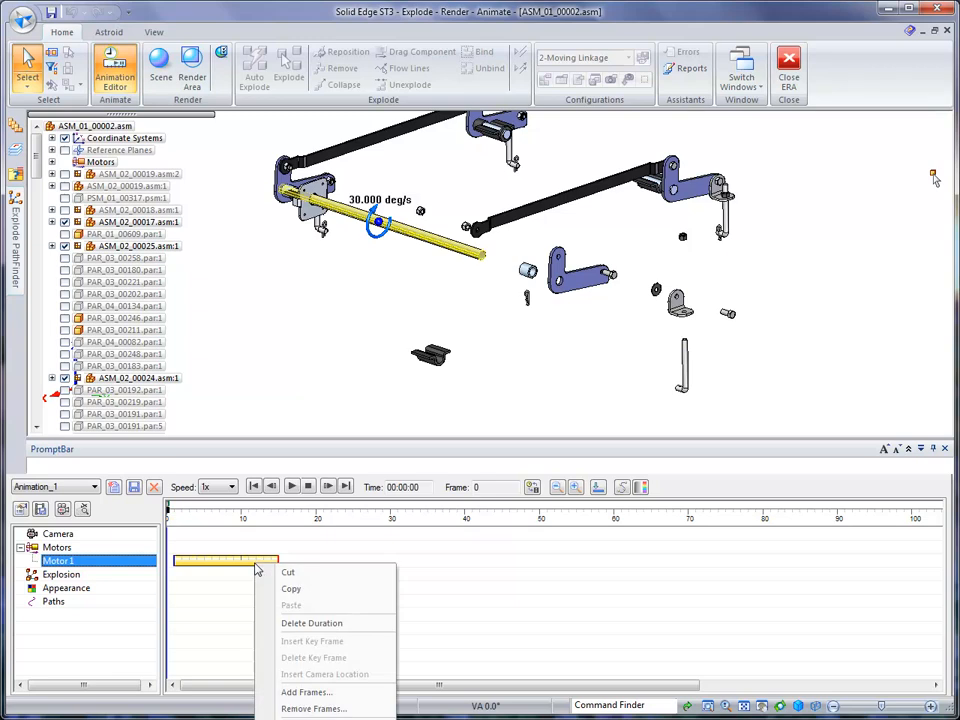
pyautogui.click(300, 589)
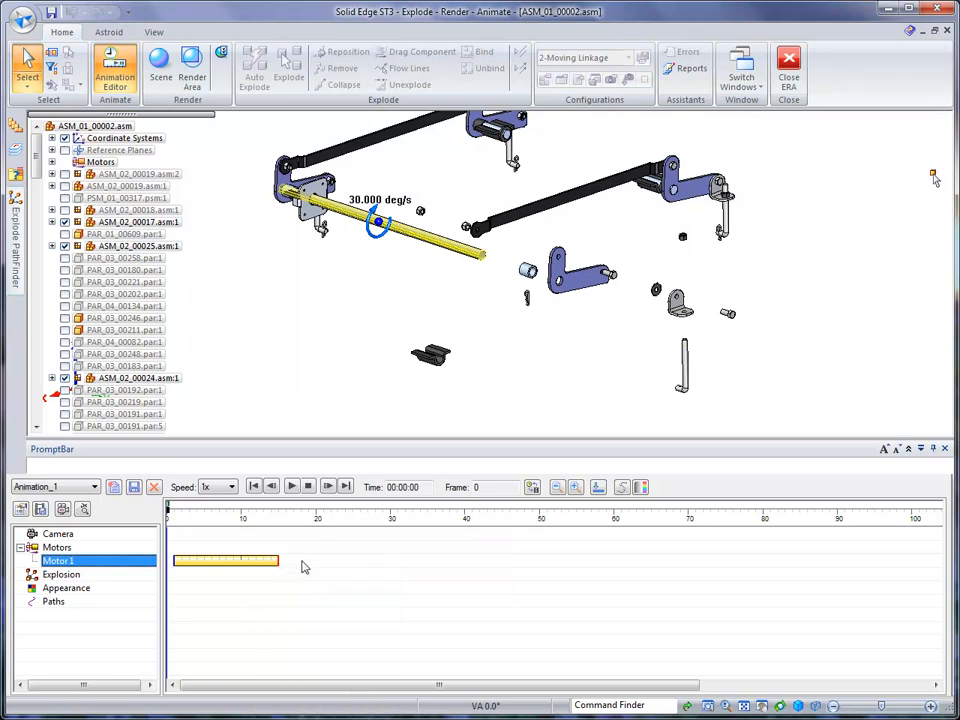
pyautogui.click(304, 567)
pyautogui.rightClick(303, 566)
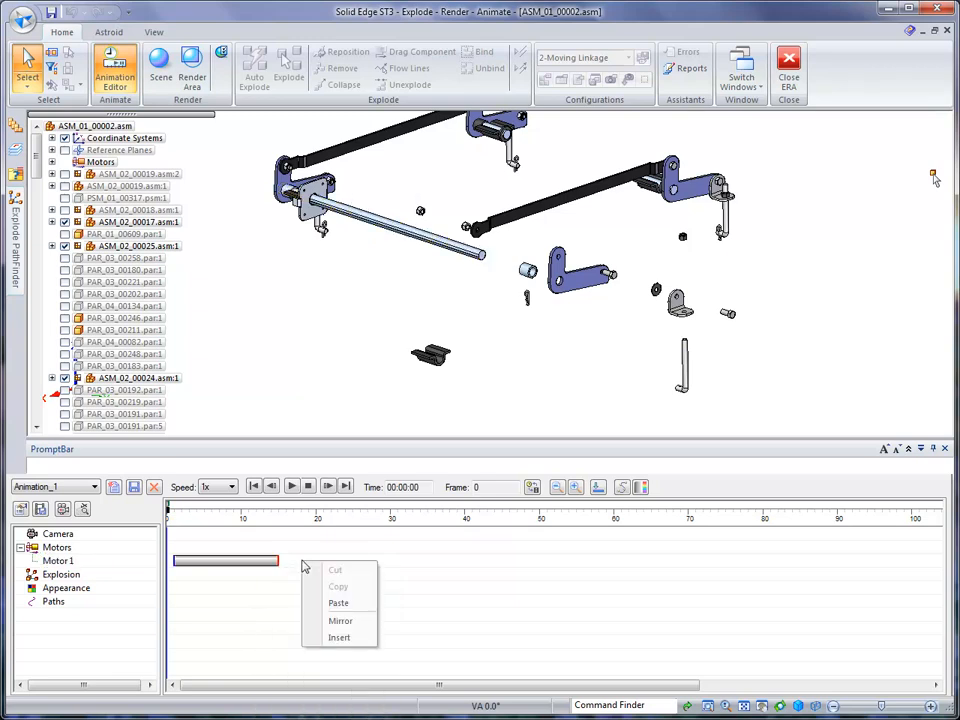
pyautogui.click(341, 622)
pyautogui.moveTo(347, 561); pyautogui.dragTo(306, 561)
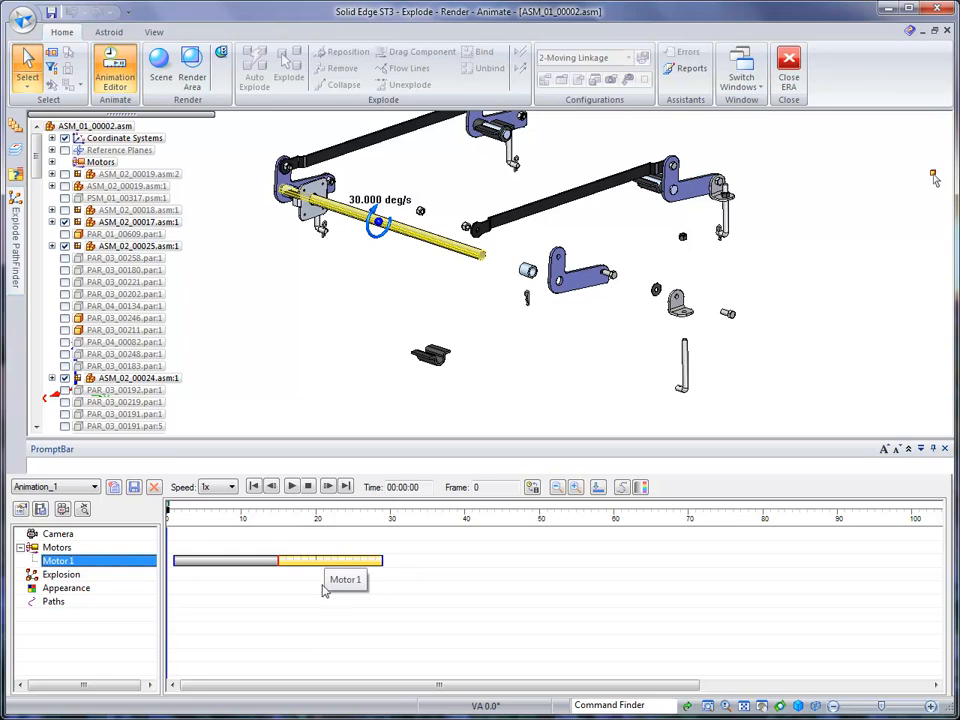
pyautogui.click(286, 586)
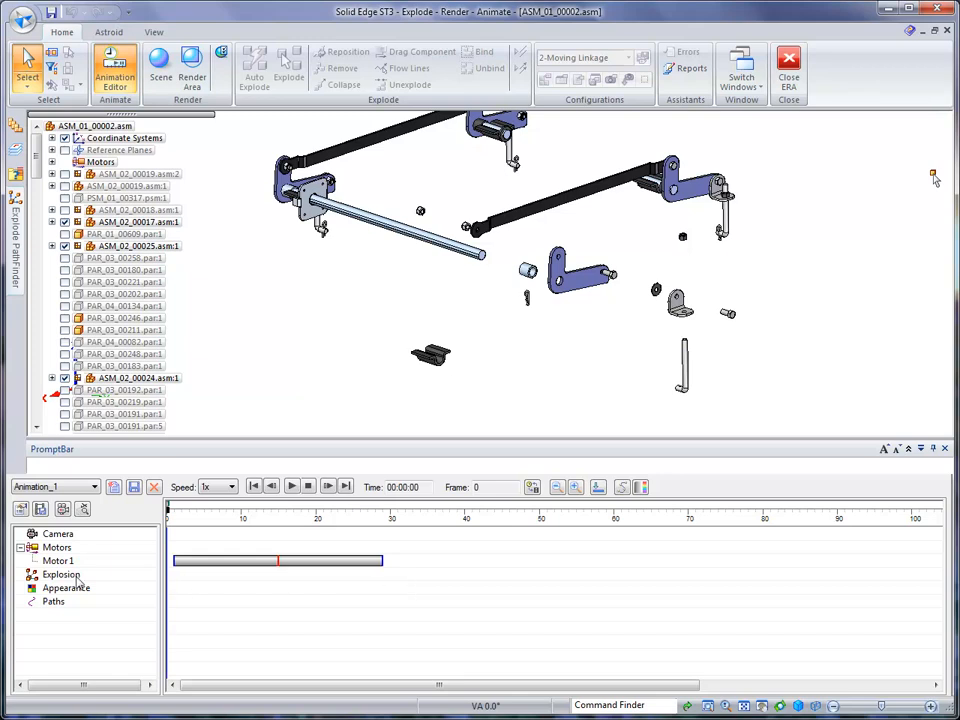